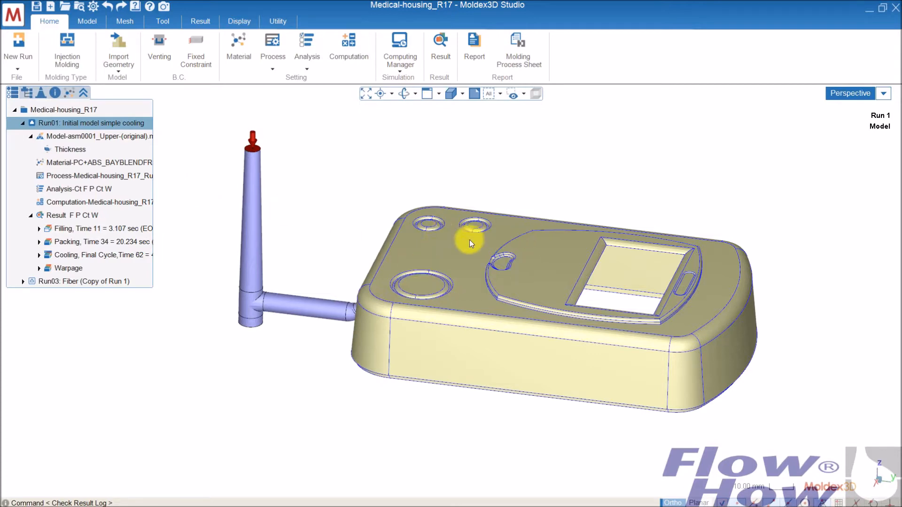
# Examine the housing and its cold runner from several angles, briefly showing and hiding the moldbase and the cooling channels.
pyautogui.moveTo(617, 337); pyautogui.dragTo(455, 275, button='middle')
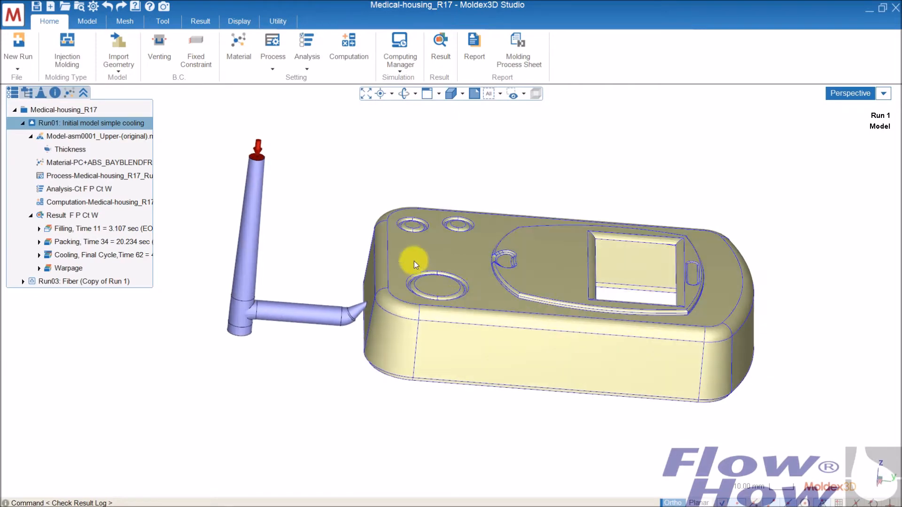
pyautogui.moveTo(566, 314)
pyautogui.mouseDown(button='middle')
pyautogui.moveTo(603, 253)
pyautogui.moveTo(633, 270)
pyautogui.moveTo(600, 306)
pyautogui.moveTo(572, 318)
pyautogui.mouseUp(button='middle')
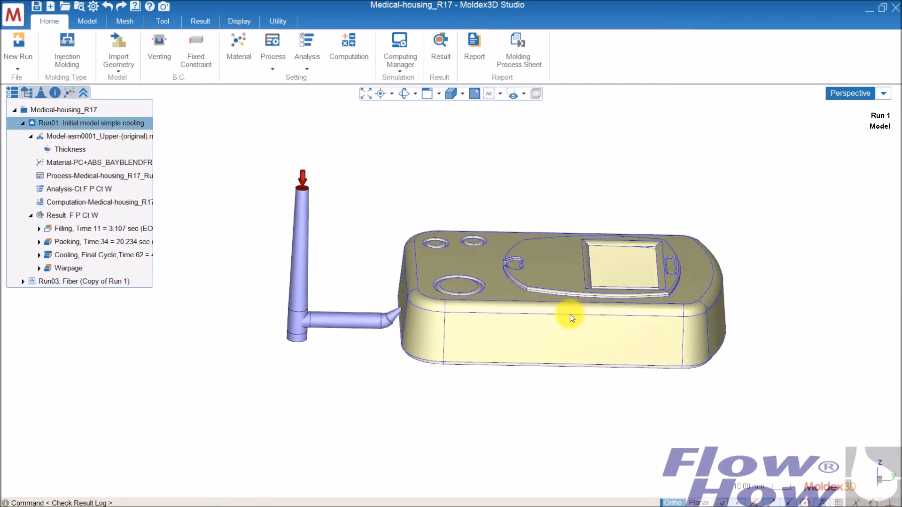
pyautogui.moveTo(560, 288); pyautogui.dragTo(511, 306, button='middle')
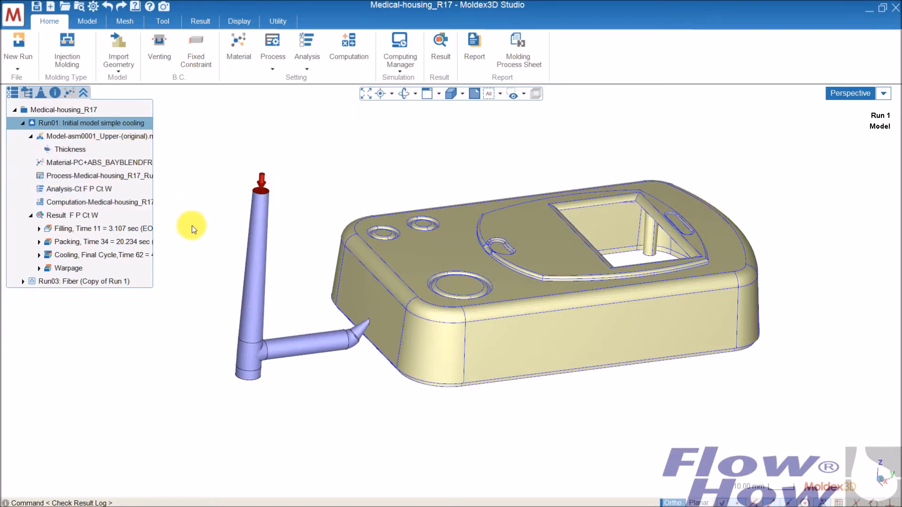
pyautogui.moveTo(436, 282); pyautogui.dragTo(414, 319, button='middle')
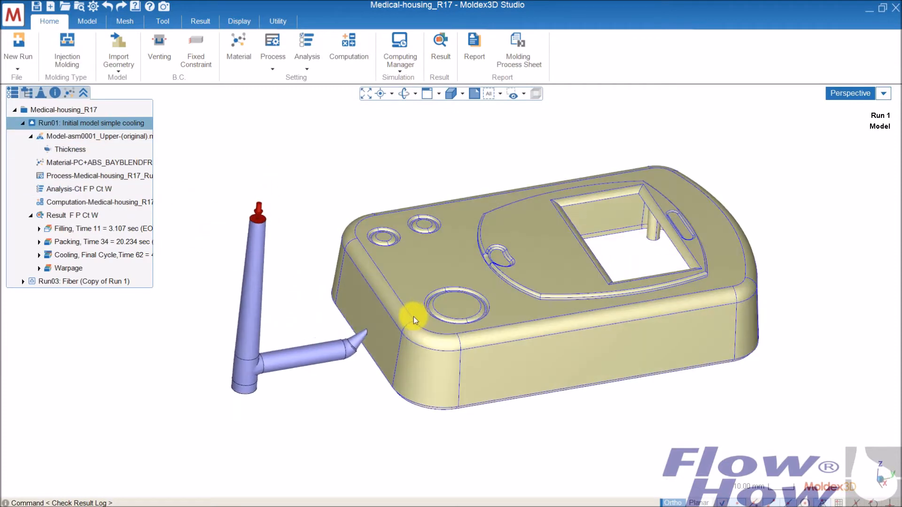
pyautogui.click(28, 91)
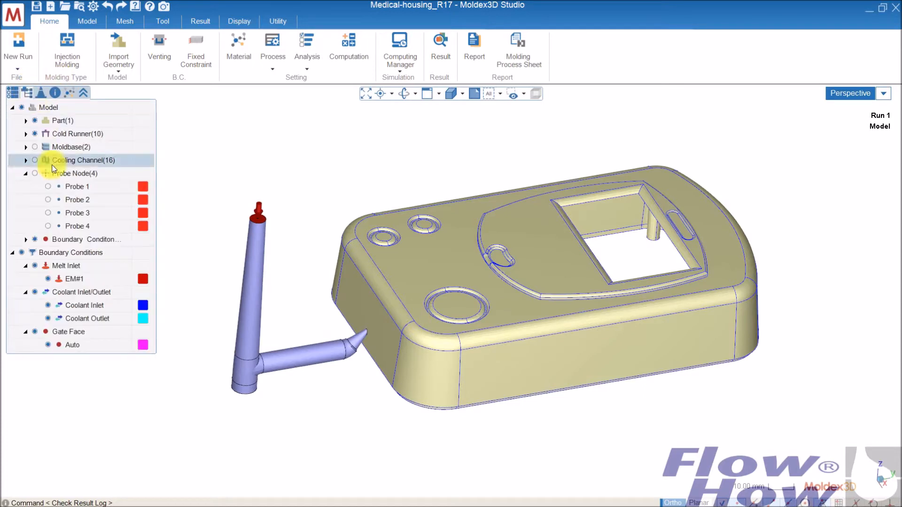
pyautogui.click(36, 146)
pyautogui.click(36, 145)
pyautogui.click(34, 160)
pyautogui.click(33, 159)
pyautogui.moveTo(573, 353); pyautogui.dragTo(608, 332, button='middle')
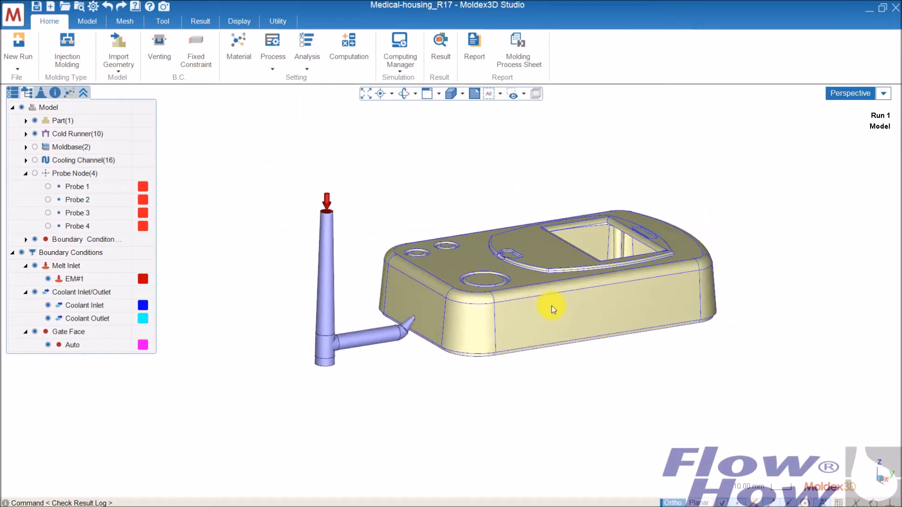
pyautogui.moveTo(554, 277); pyautogui.dragTo(451, 294, button='middle')
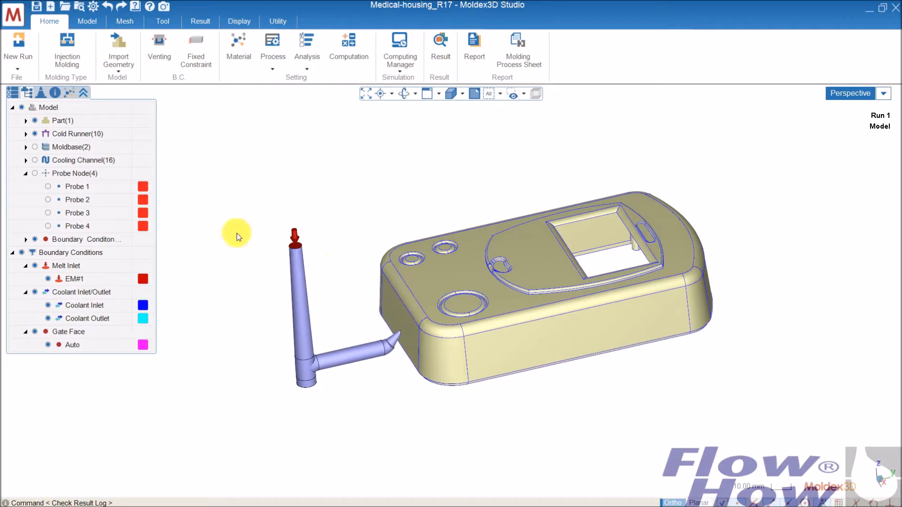
# Copy Run01 as a new run with run input data only and switch to the new run.
pyautogui.click(14, 93)
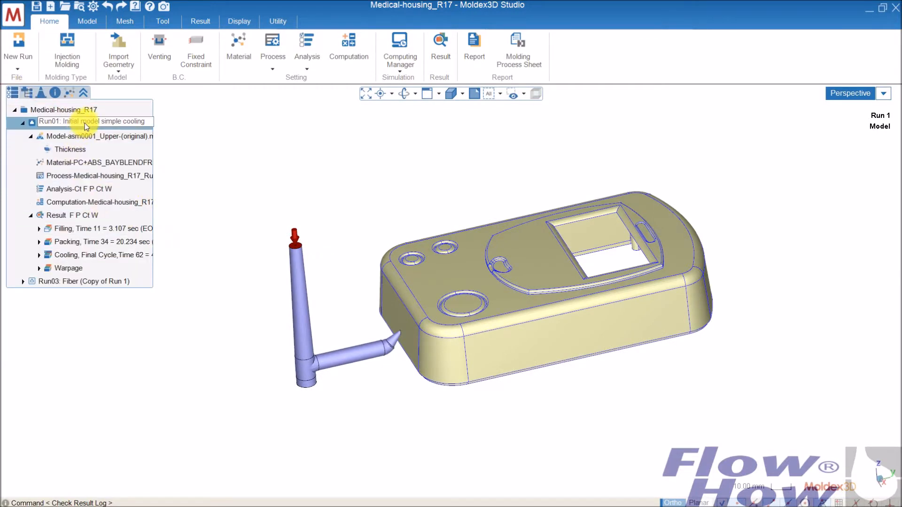
pyautogui.rightClick(154, 119)
pyautogui.click(186, 146)
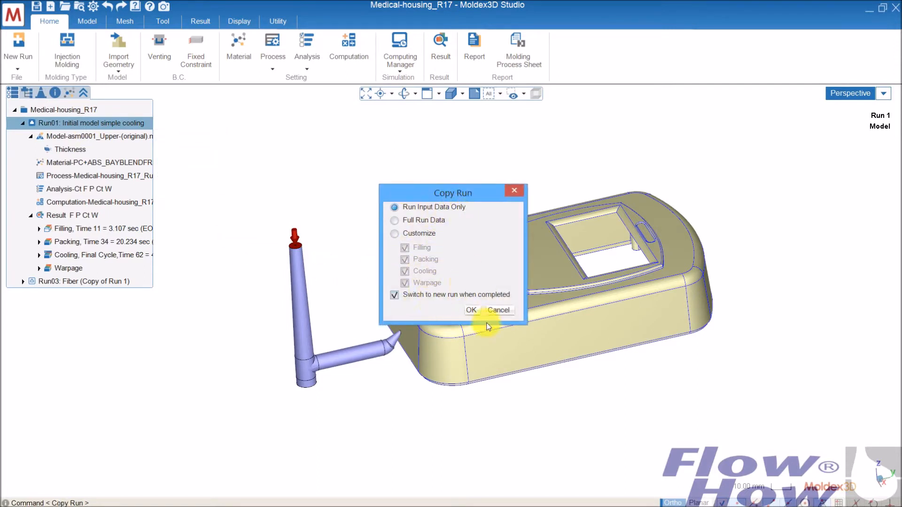
pyautogui.click(471, 310)
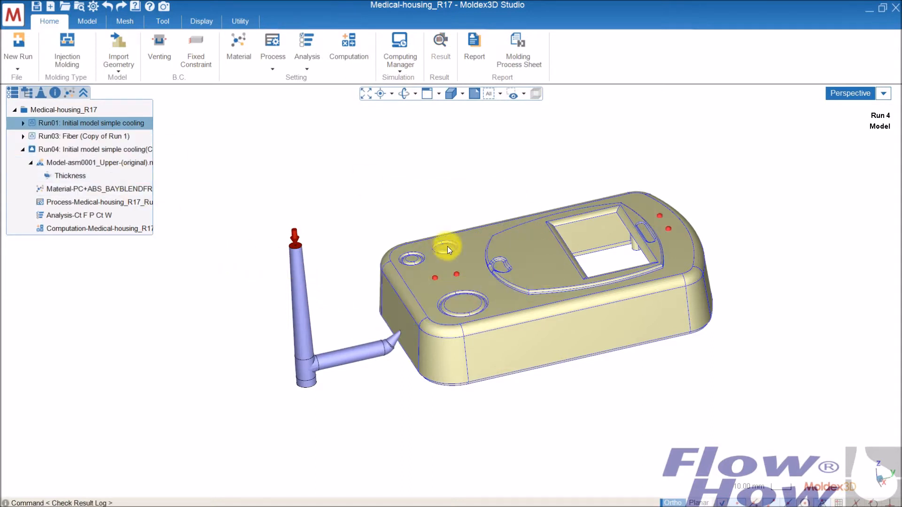
pyautogui.doubleClick(85, 136)
pyautogui.doubleClick(80, 149)
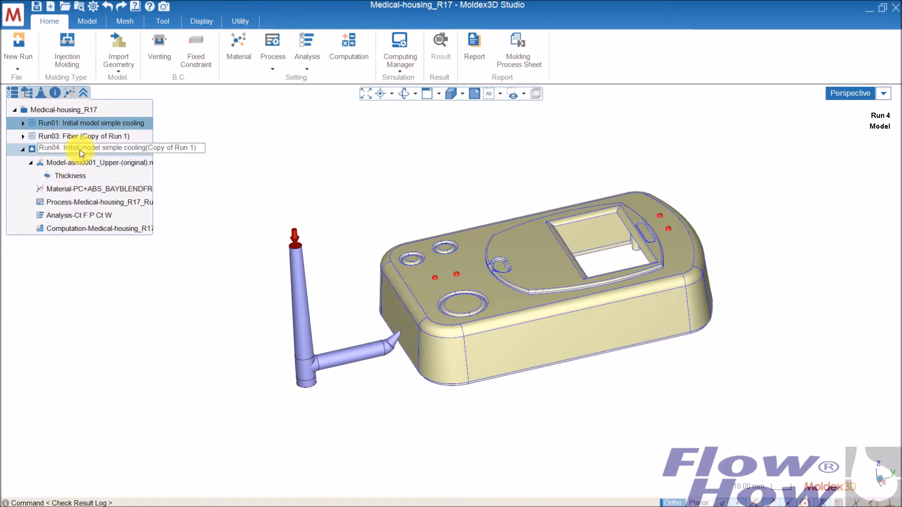
# Edit the remark of Run04, deleting "Initial model simple cooling" so that only "(Copy of Run 1)" is kept.
pyautogui.rightClick(135, 150)
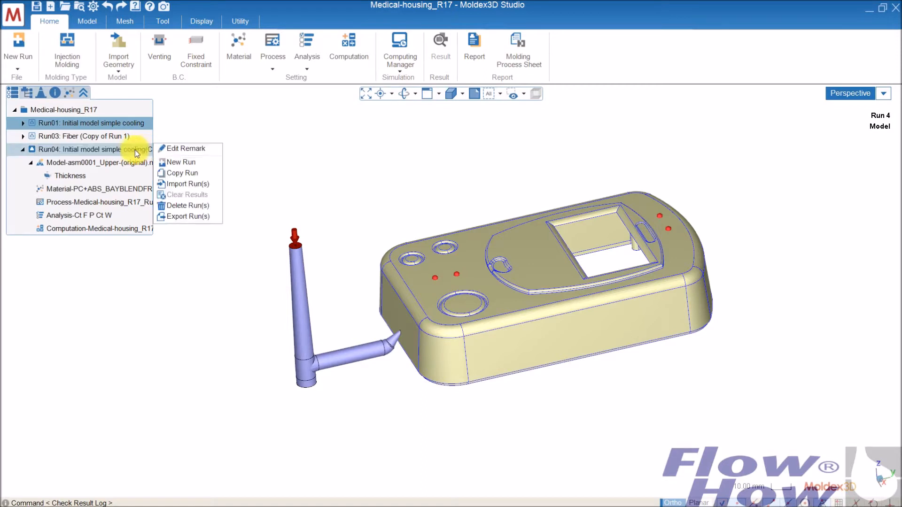
pyautogui.click(186, 149)
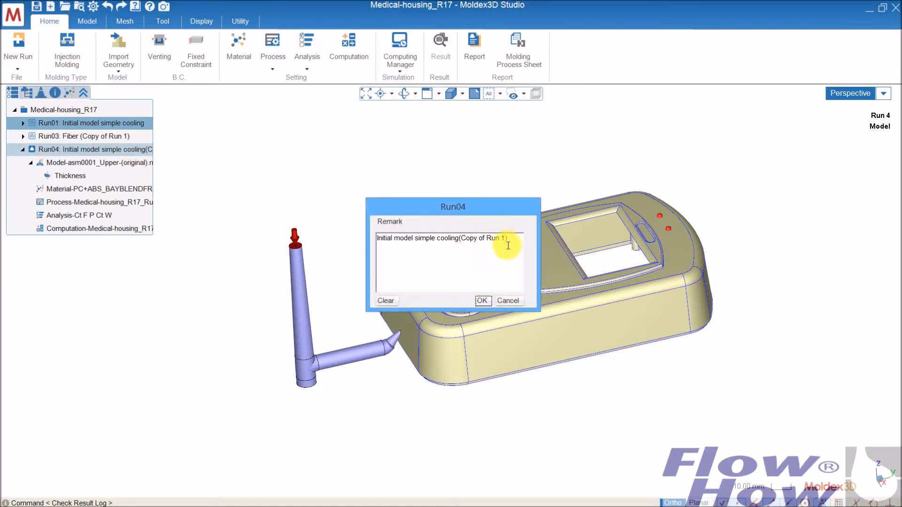
pyautogui.moveTo(458, 237); pyautogui.dragTo(297, 242)
pyautogui.press('Delete')
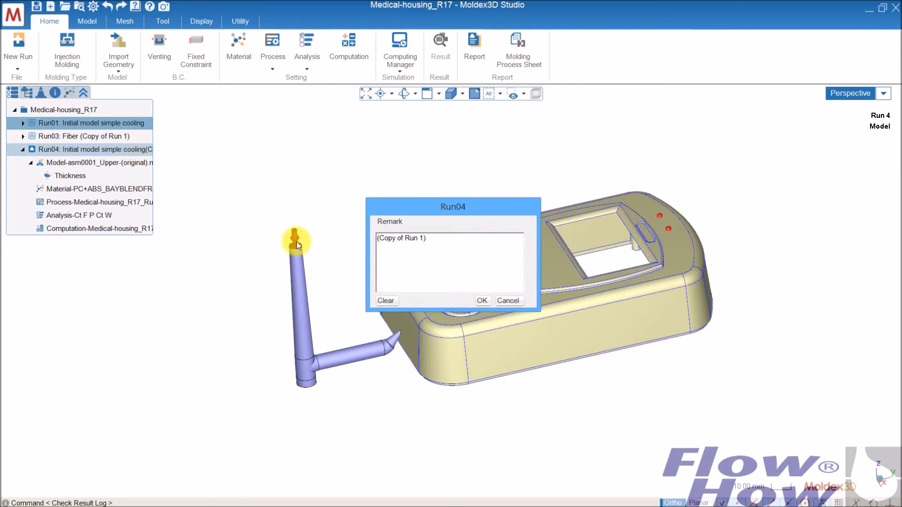
pyautogui.click(482, 300)
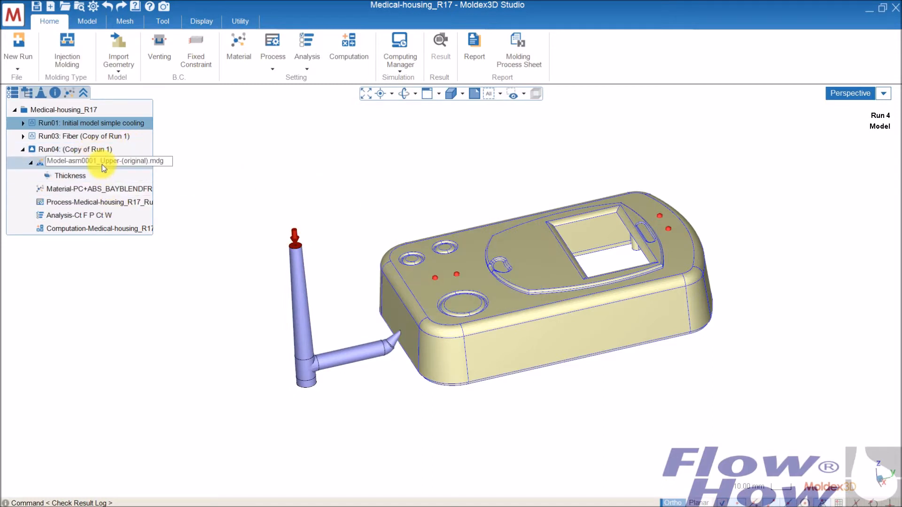
# Display the housing and runner as shaded faces with mesh lines.
pyautogui.moveTo(507, 257); pyautogui.dragTo(456, 134, button='middle')
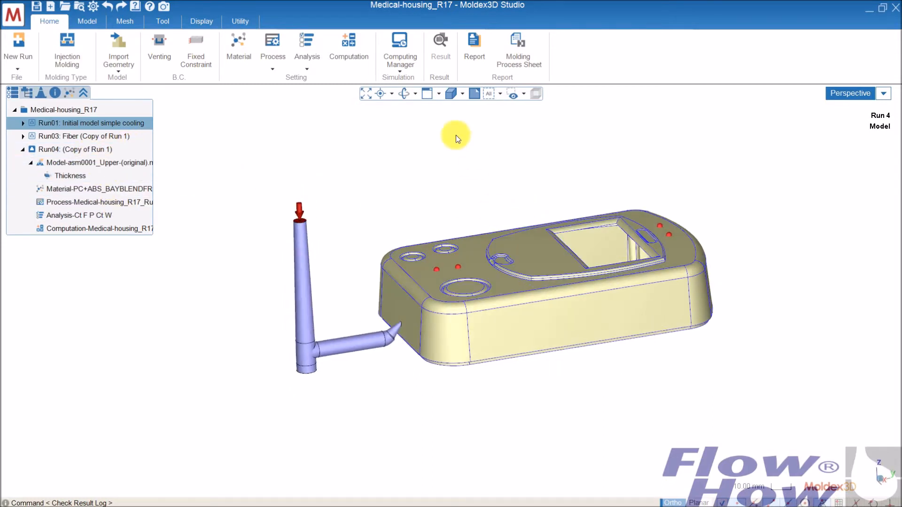
pyautogui.click(461, 94)
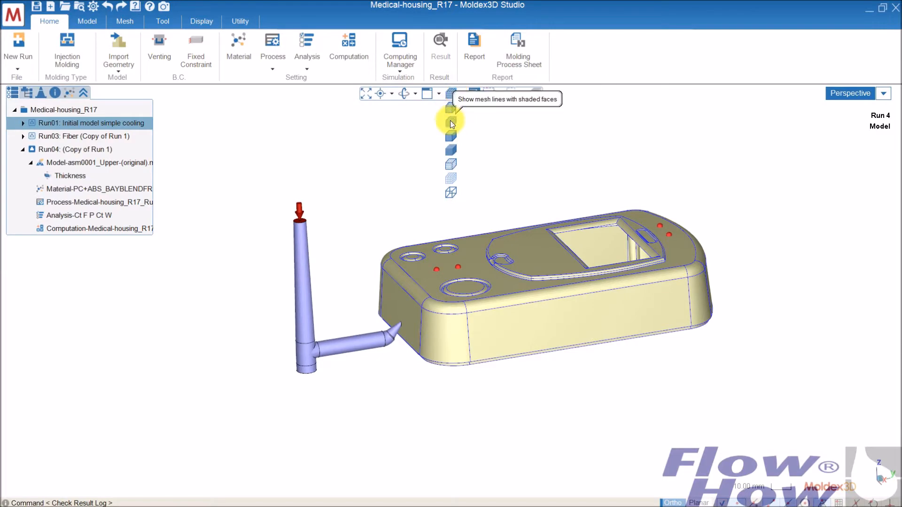
pyautogui.click(450, 120)
pyautogui.moveTo(576, 216)
pyautogui.mouseDown(button='middle')
pyautogui.moveTo(605, 218)
pyautogui.moveTo(494, 313)
pyautogui.moveTo(534, 297)
pyautogui.moveTo(447, 322)
pyautogui.mouseUp(button='middle')
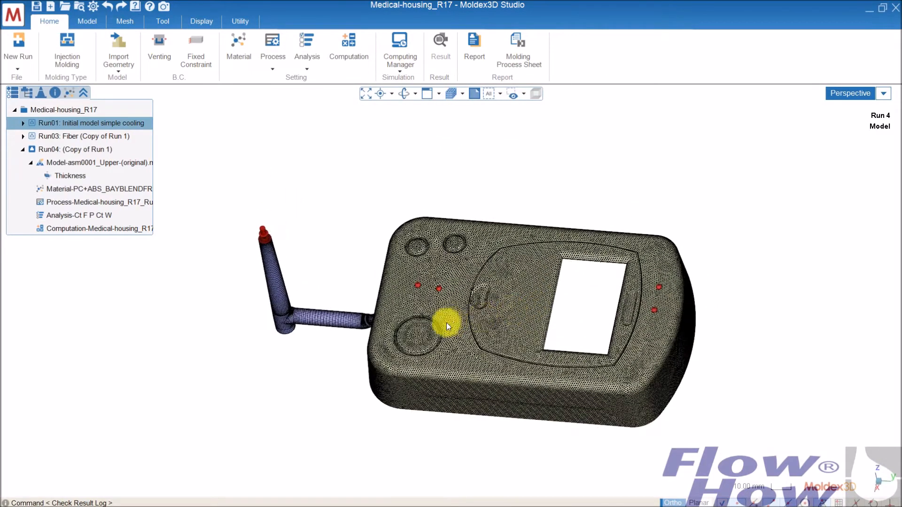
# Hide the four probe nodes and collapse the Probe Node and Boundary Conditions groups in the model tree.
pyautogui.click(28, 94)
pyautogui.click(35, 174)
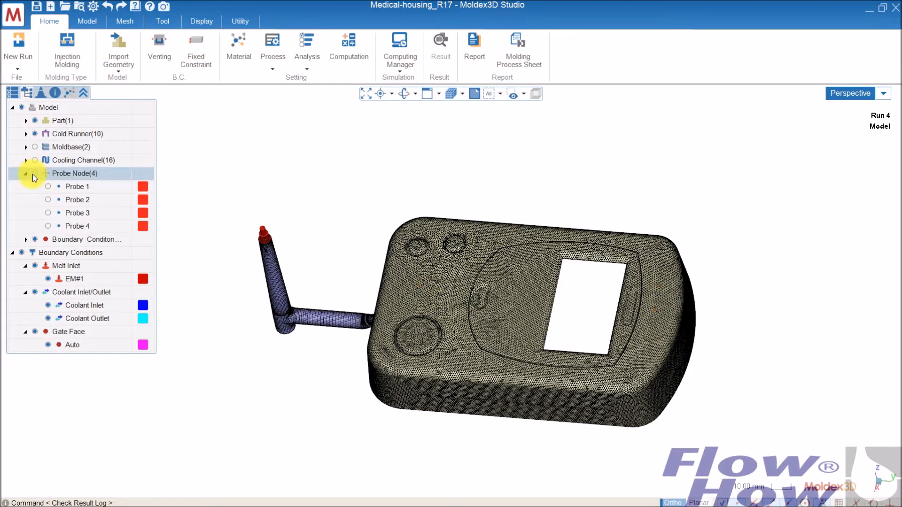
pyautogui.moveTo(270, 196); pyautogui.dragTo(278, 197, button='middle')
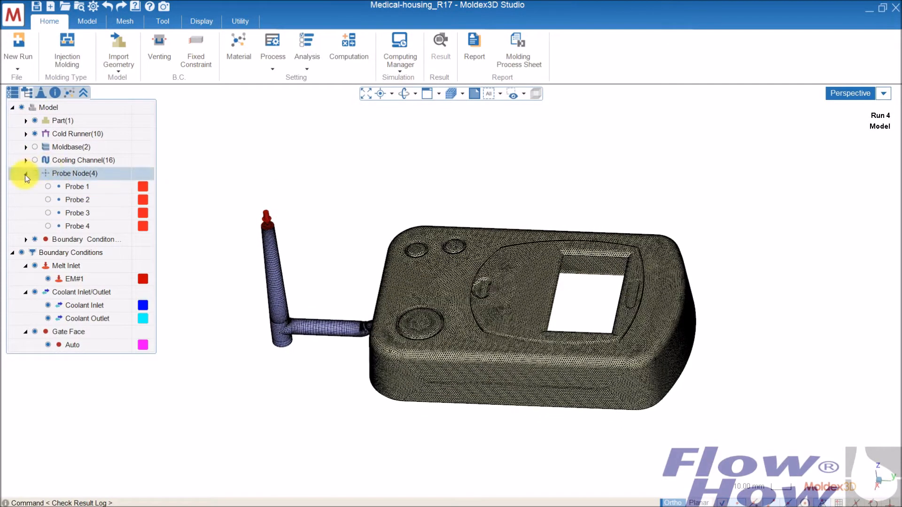
pyautogui.click(25, 173)
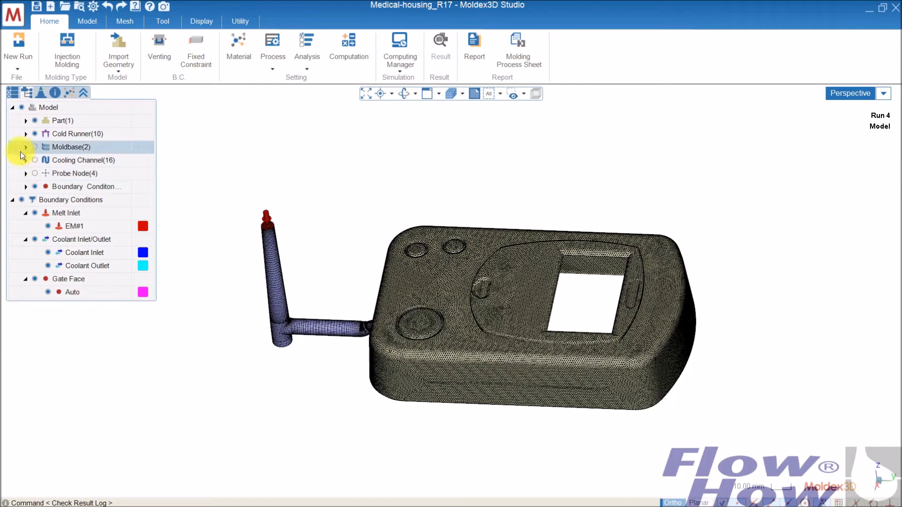
pyautogui.click(14, 201)
# Examine the mesh on the housing and the cold runner from several angles and distances.
pyautogui.moveTo(456, 217); pyautogui.dragTo(455, 316, button='middle')
pyautogui.scroll(3, 453, 316)
pyautogui.moveTo(352, 291); pyautogui.dragTo(300, 249, button='middle')
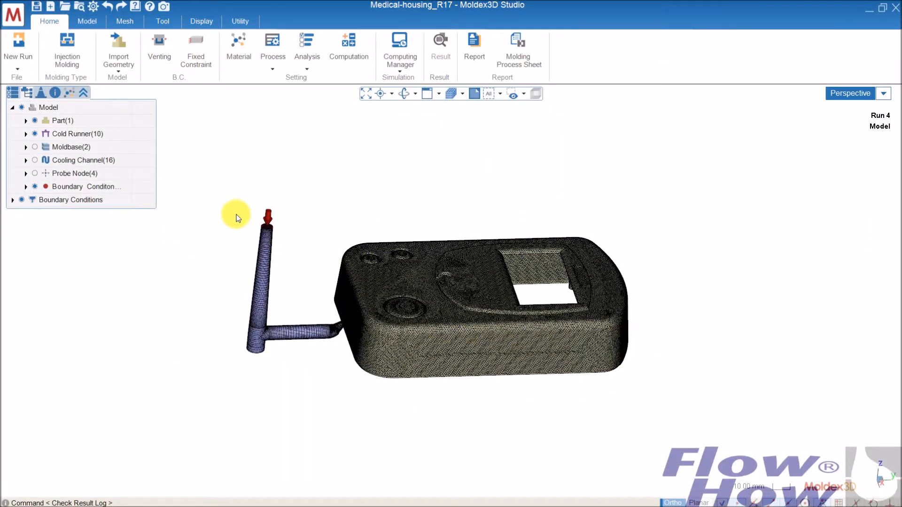
pyautogui.moveTo(236, 217); pyautogui.dragTo(212, 207, button='middle')
pyautogui.moveTo(477, 320); pyautogui.dragTo(506, 362, button='middle')
pyautogui.moveTo(432, 265); pyautogui.dragTo(471, 311, button='middle')
pyautogui.scroll(3, 466, 295)
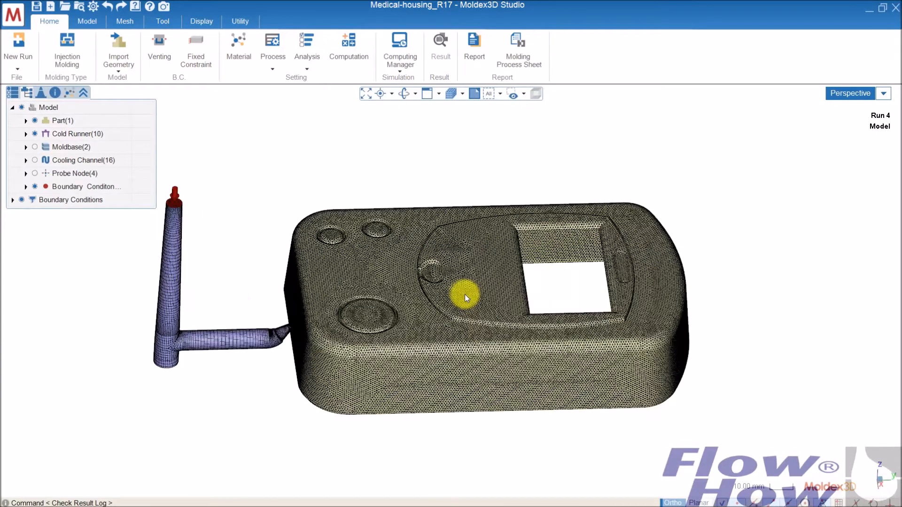
pyautogui.scroll(-3, 465, 295)
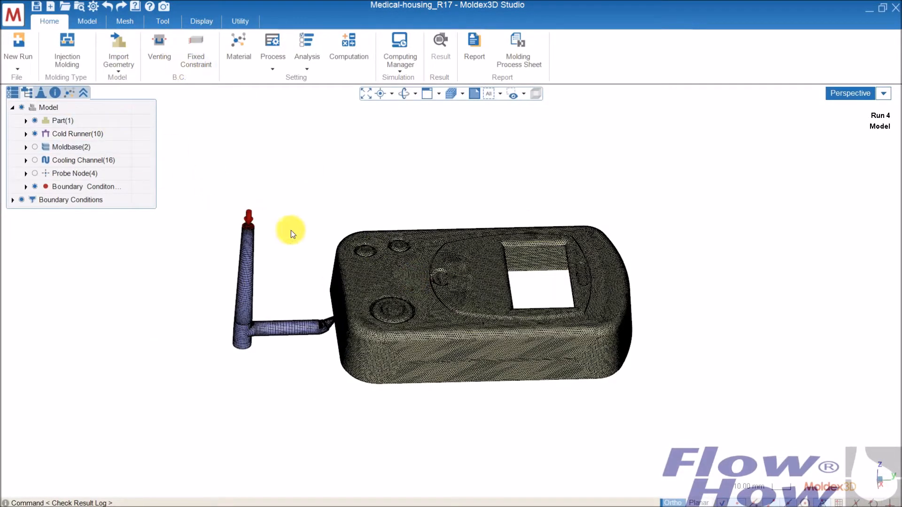
# Select the housing in the model and check its entry in the Part group.
pyautogui.click(375, 264)
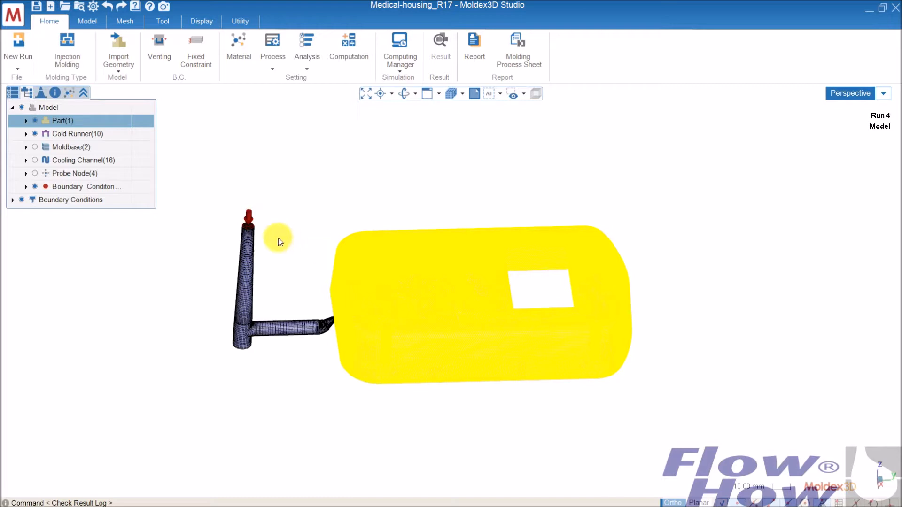
pyautogui.click(26, 121)
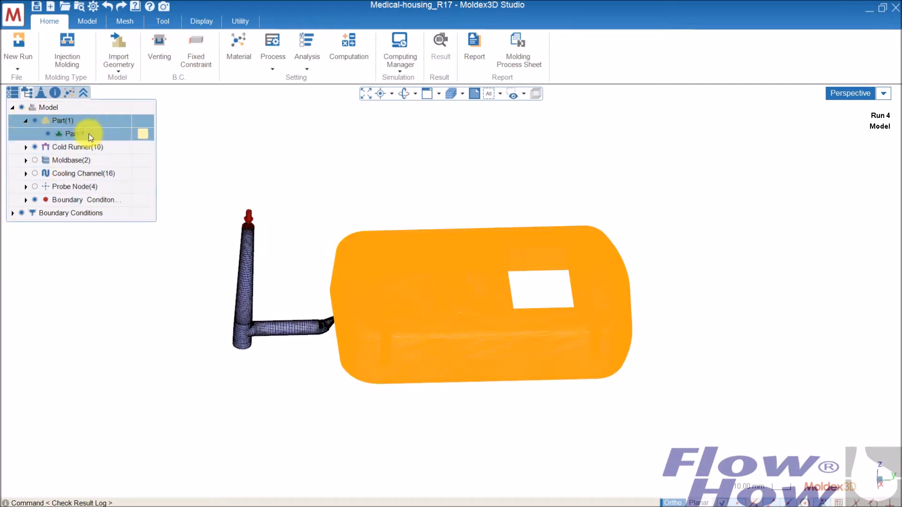
pyautogui.click(192, 149)
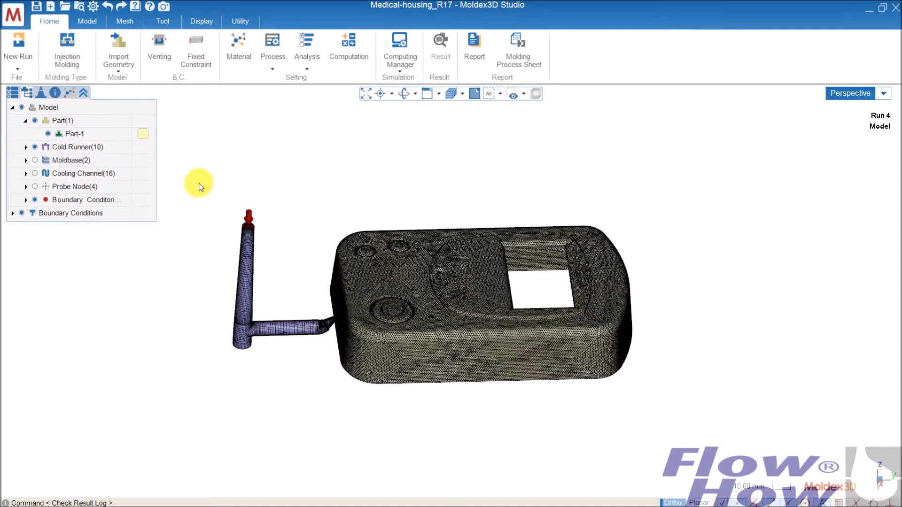
pyautogui.click(26, 120)
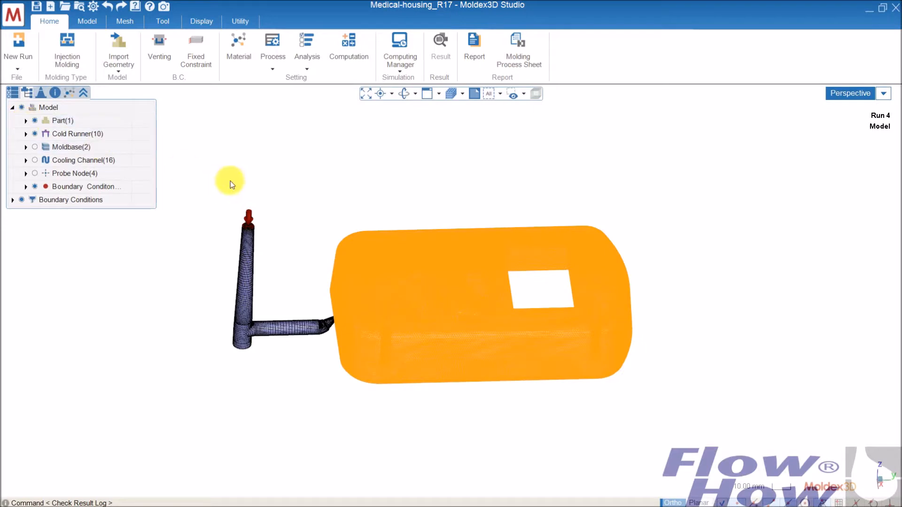
# Start mesh generation for Run04 without keeping the attached solid mesh, and agree to modify the model and clear the run's results.
pyautogui.click(12, 92)
pyautogui.click(125, 22)
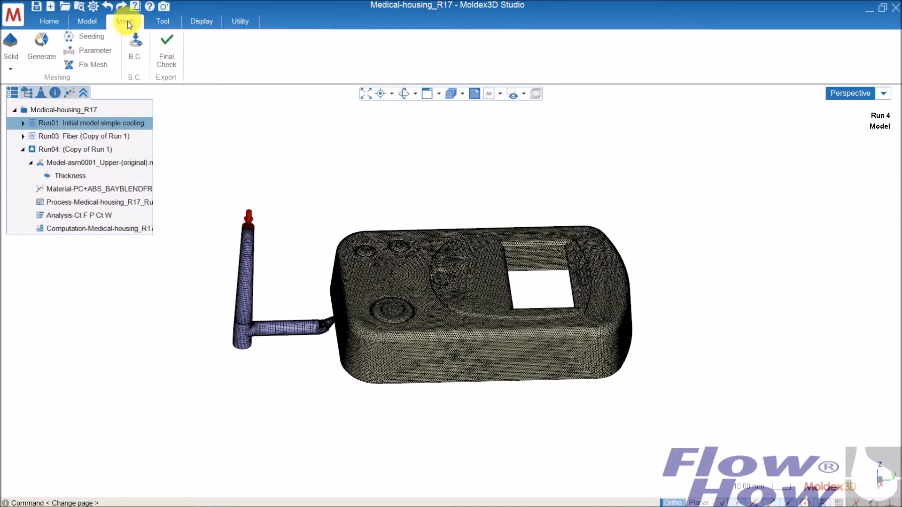
pyautogui.click(44, 43)
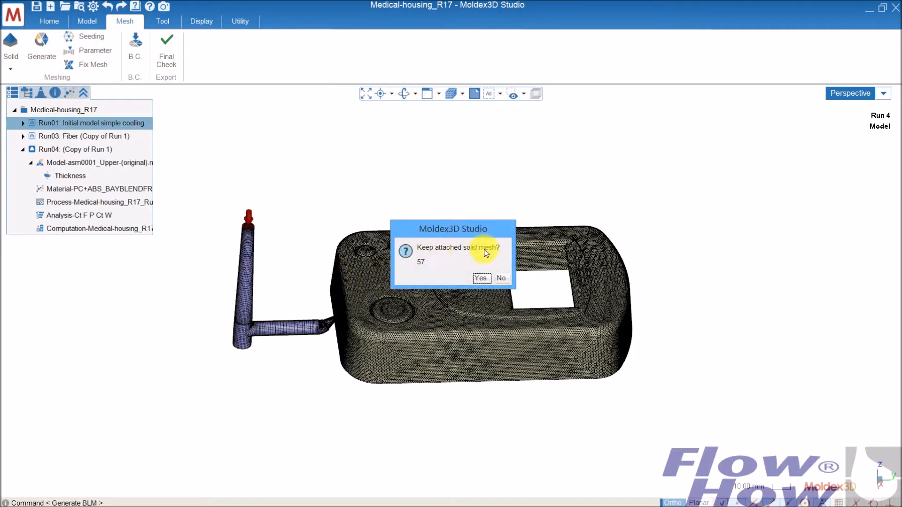
pyautogui.click(505, 278)
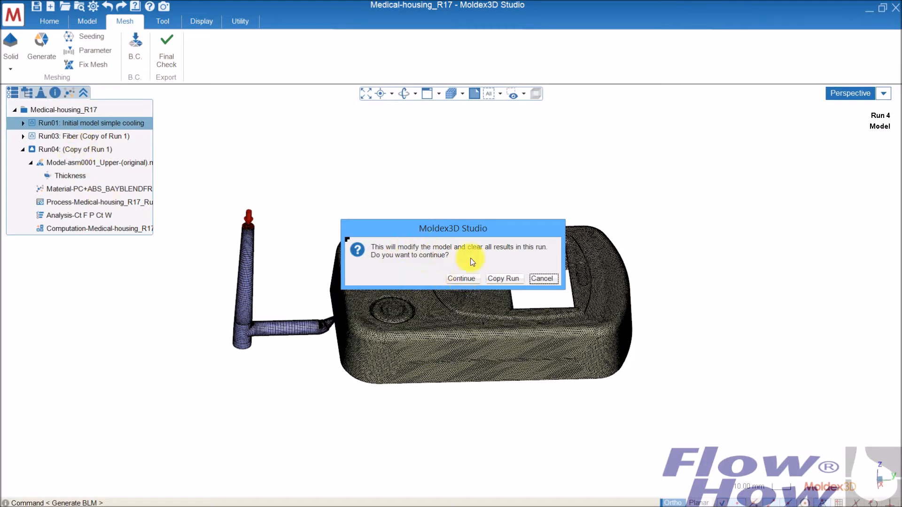
pyautogui.click(461, 278)
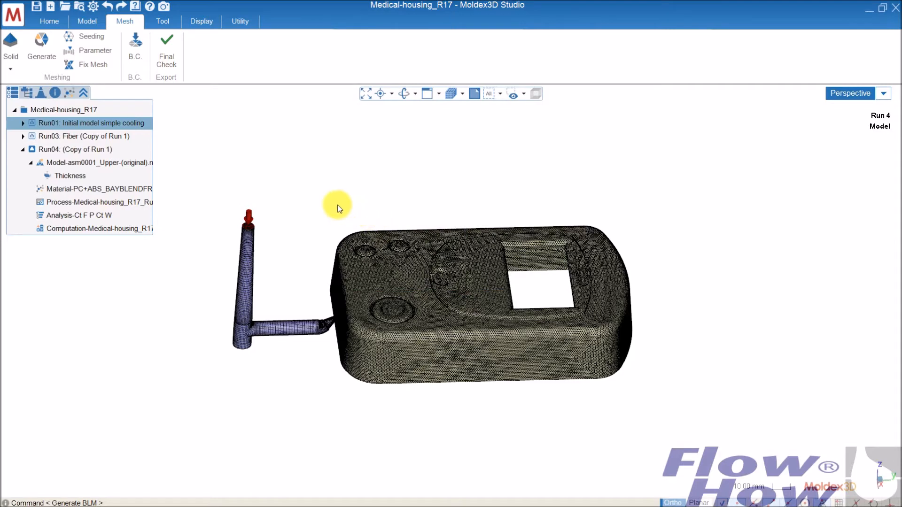
# Close the mesh generation wizard and show the model tree with the run's part, runner, moldbase and cooling geometry.
pyautogui.moveTo(337, 284); pyautogui.dragTo(377, 326, button='middle')
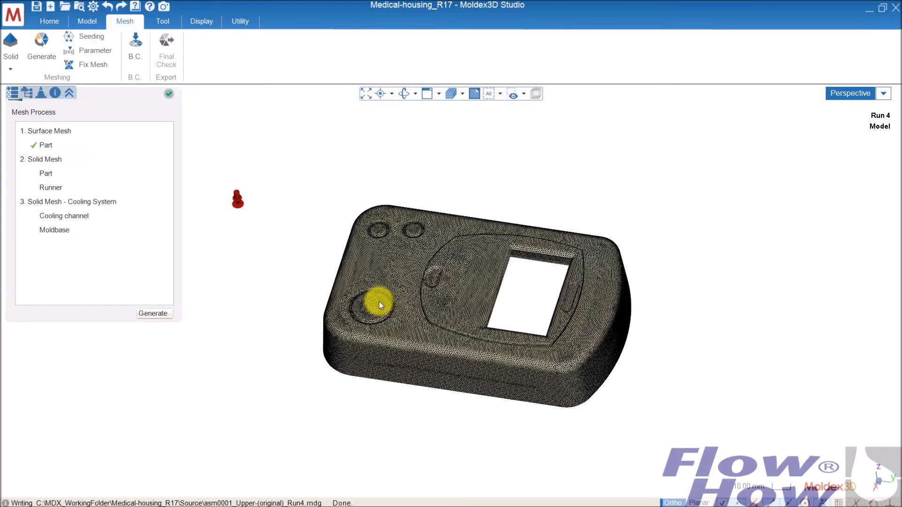
pyautogui.click(170, 92)
pyautogui.moveTo(343, 253); pyautogui.dragTo(356, 217, button='middle')
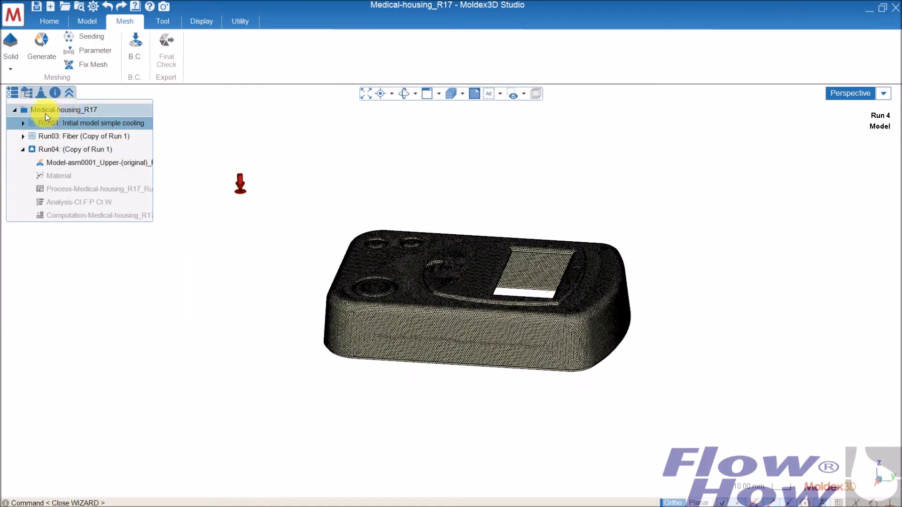
pyautogui.click(24, 92)
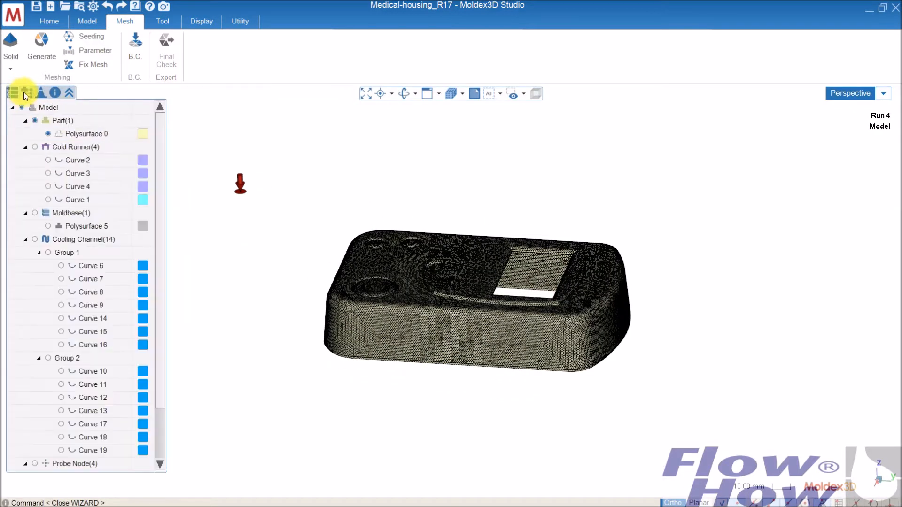
# Collapse the cold runner, moldbase, cooling channel, probe node and boundary condition groups in the model tree.
pyautogui.click(26, 147)
pyautogui.click(25, 160)
pyautogui.click(26, 173)
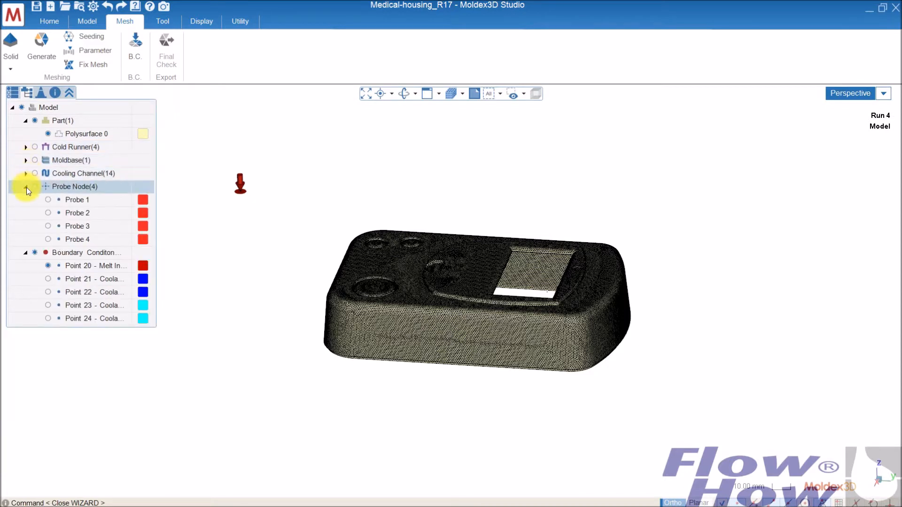
pyautogui.click(26, 186)
pyautogui.click(26, 200)
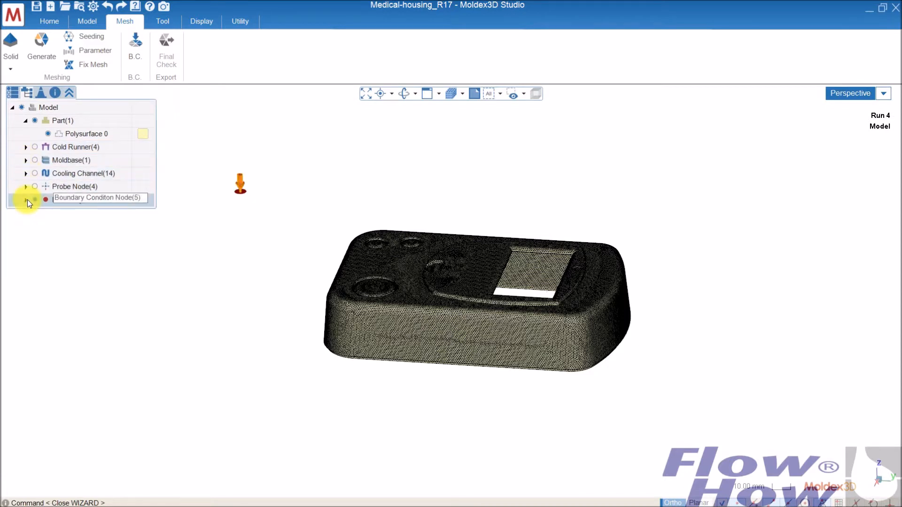
# Show the cold runner beside the housing and delete the whole Cold Runner group.
pyautogui.click(35, 147)
pyautogui.moveTo(355, 256)
pyautogui.mouseDown(button='middle')
pyautogui.moveTo(346, 234)
pyautogui.moveTo(322, 263)
pyautogui.moveTo(362, 263)
pyautogui.moveTo(357, 249)
pyautogui.mouseUp(button='middle')
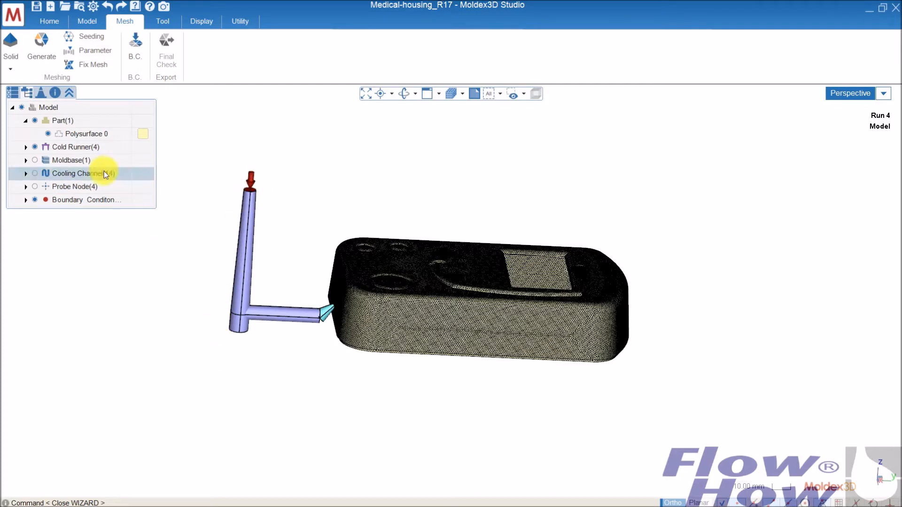
pyautogui.rightClick(69, 150)
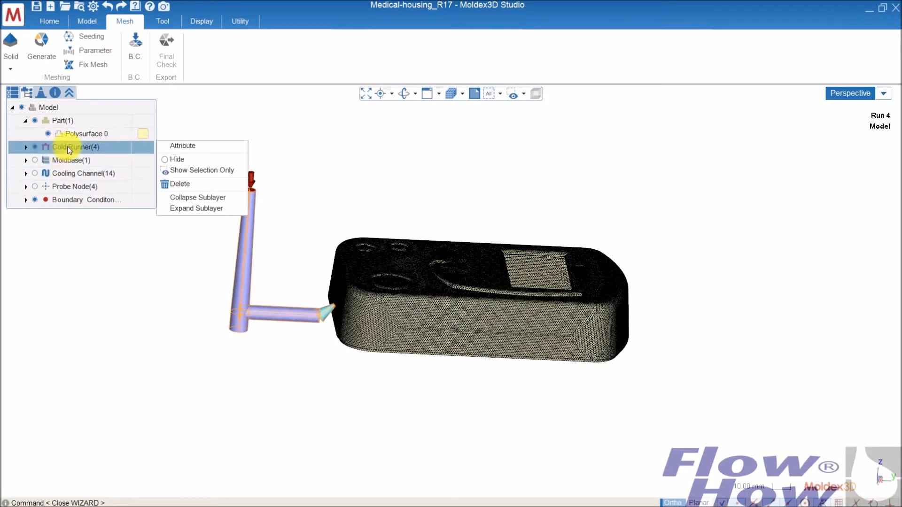
pyautogui.click(188, 188)
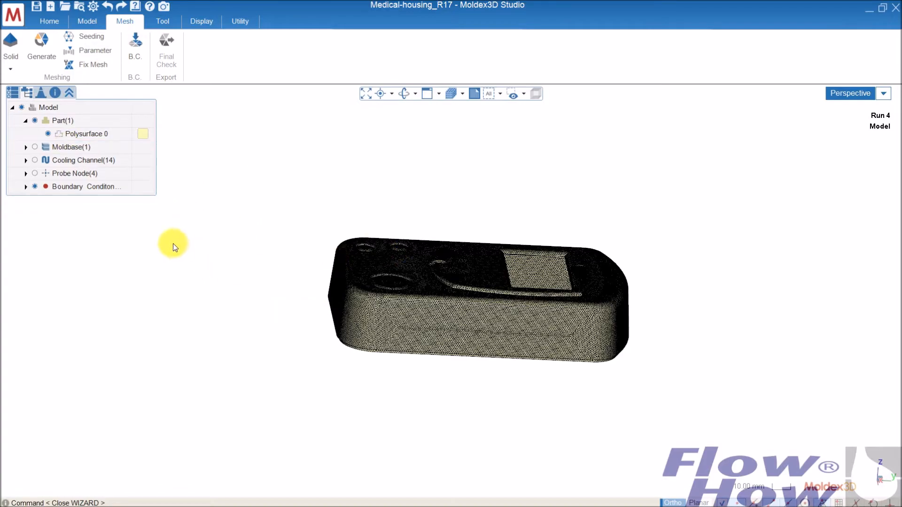
# Add a pin gate on the housing's top face, between the round recesses and the curved edge of the display area.
pyautogui.moveTo(467, 252); pyautogui.dragTo(452, 261, button='middle')
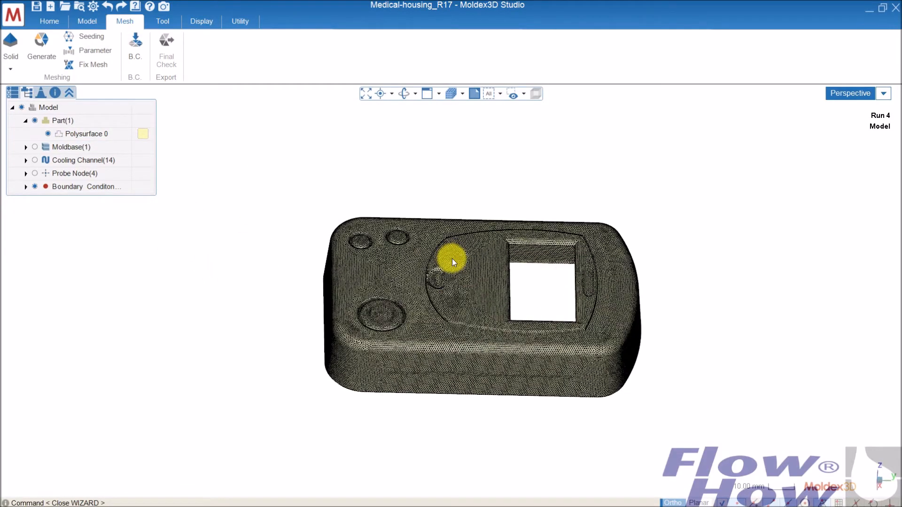
pyautogui.scroll(3, 448, 261)
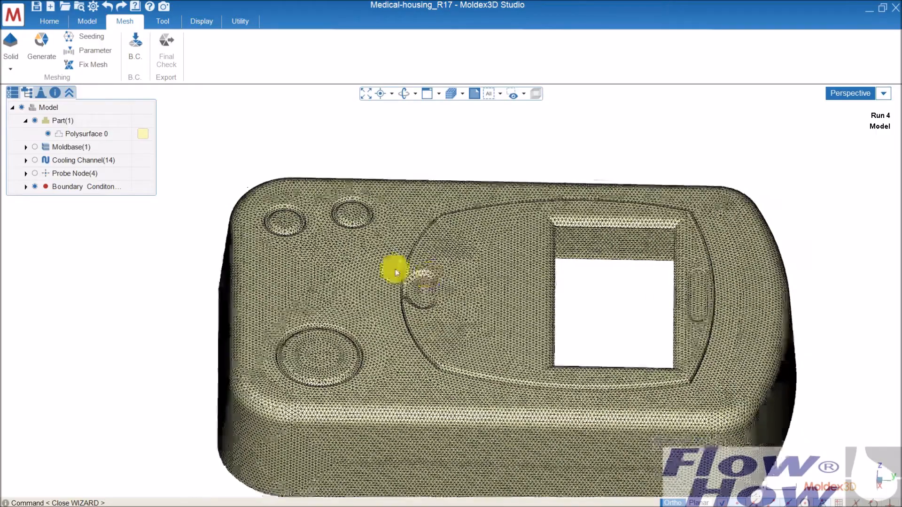
pyautogui.scroll(-3, 396, 269)
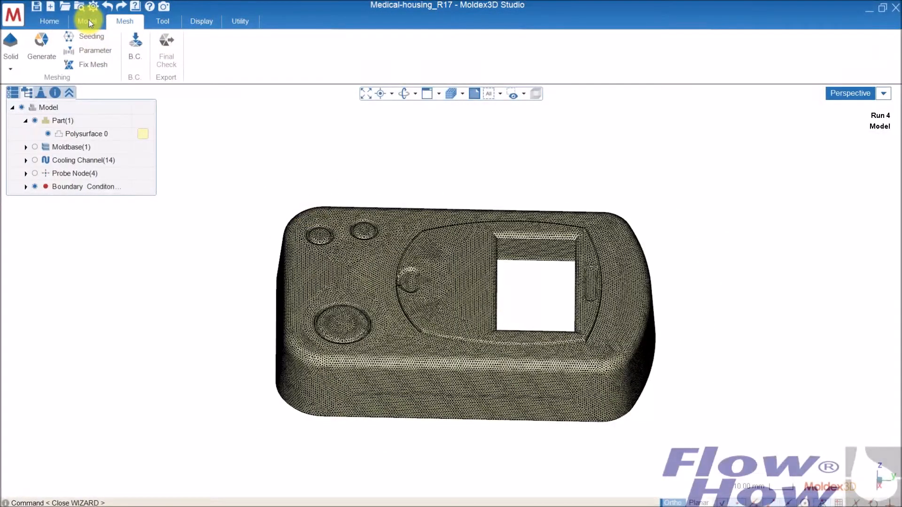
pyautogui.click(89, 21)
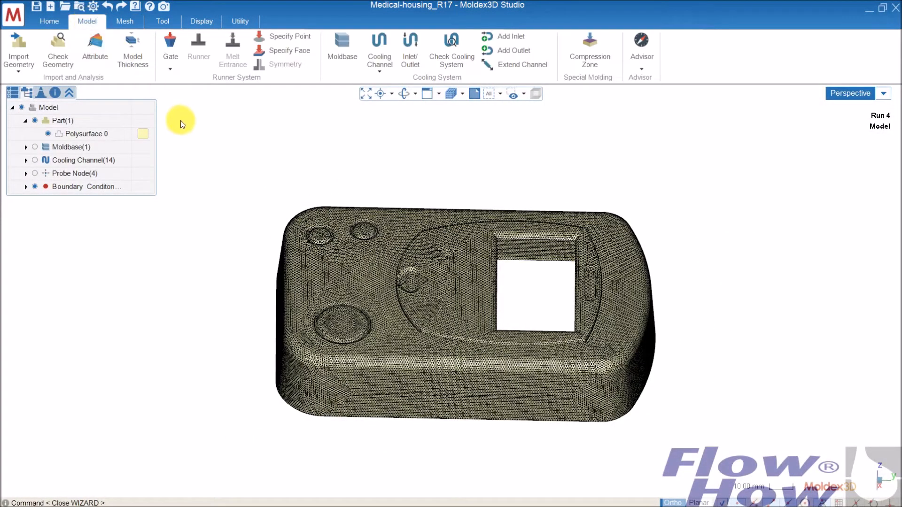
pyautogui.click(168, 51)
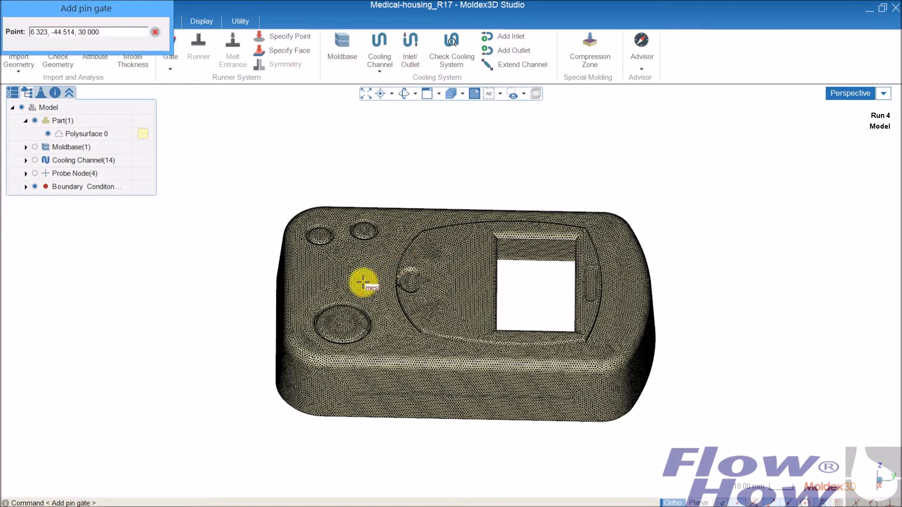
pyautogui.scroll(2, 370, 284)
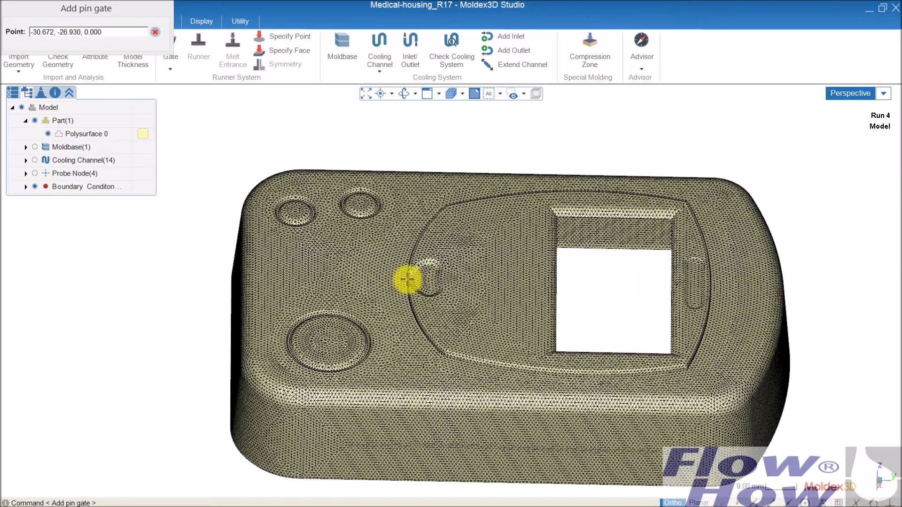
pyautogui.scroll(2, 372, 277)
pyautogui.scroll(3, 379, 277)
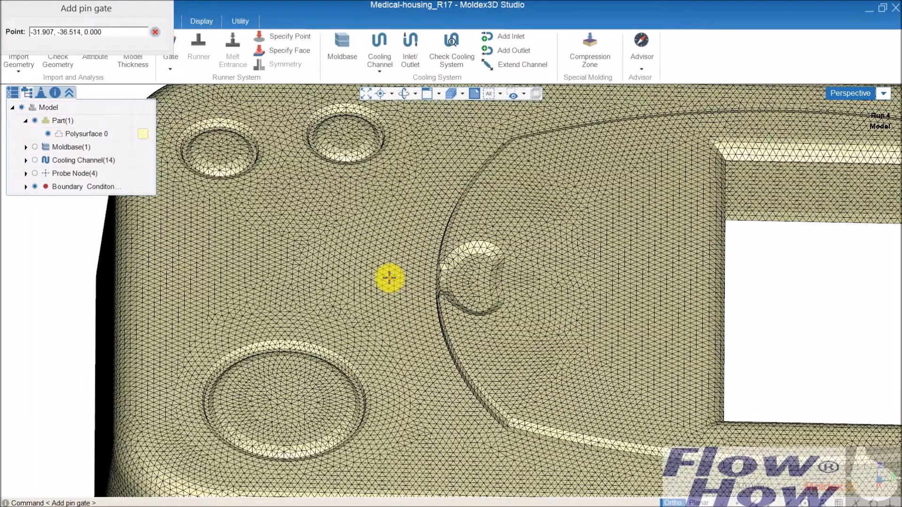
pyautogui.click(389, 278)
# Set the pin gate's size parameter to 1.5 and accept the gate.
pyautogui.moveTo(427, 337); pyautogui.dragTo(429, 312, button='middle')
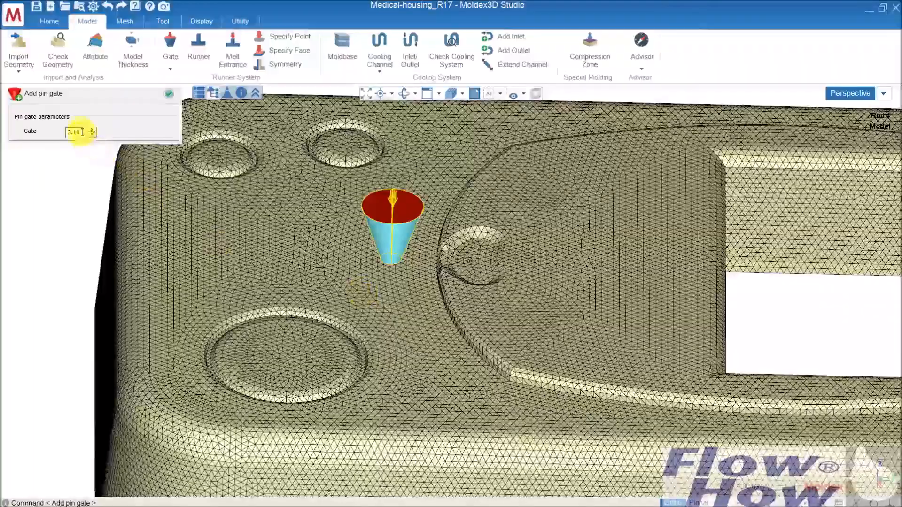
pyautogui.moveTo(82, 132); pyautogui.dragTo(41, 133)
pyautogui.write('1.5')
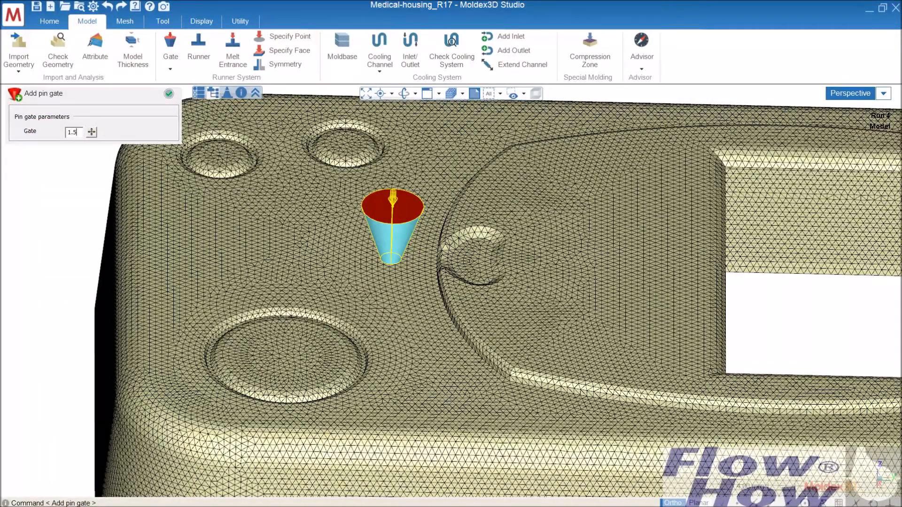
pyautogui.press('Return')
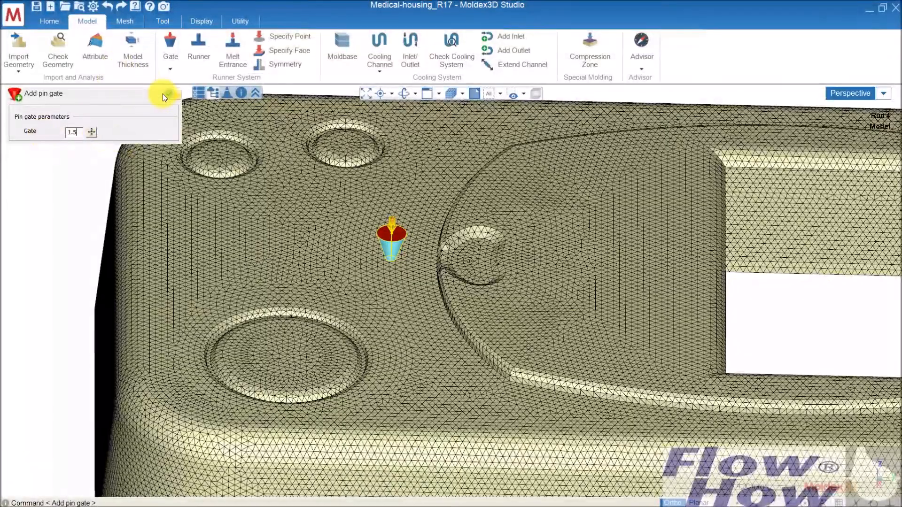
pyautogui.click(166, 94)
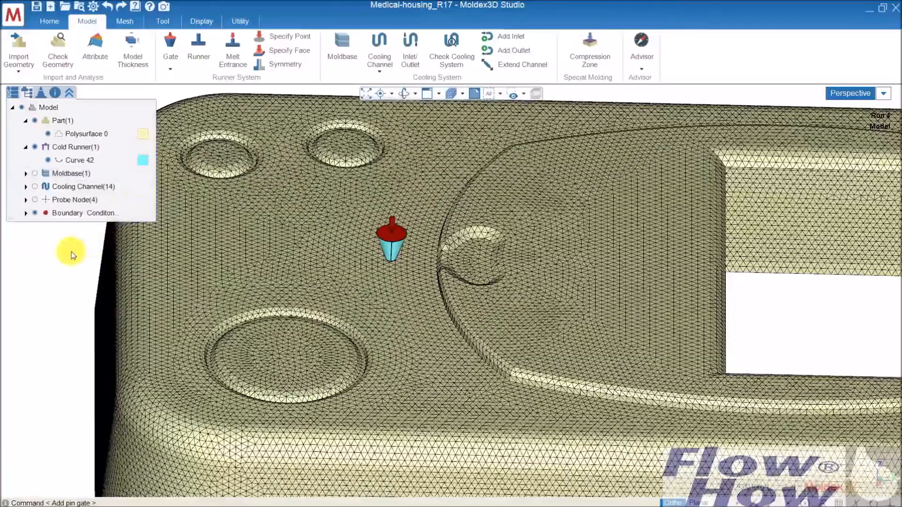
# Examine the pin gate on the housing from several angles and its entry under Cold Runner.
pyautogui.scroll(-2, 78, 254)
pyautogui.scroll(-3, 79, 254)
pyautogui.moveTo(322, 249); pyautogui.dragTo(203, 202, button='middle')
pyautogui.scroll(-2, 413, 230)
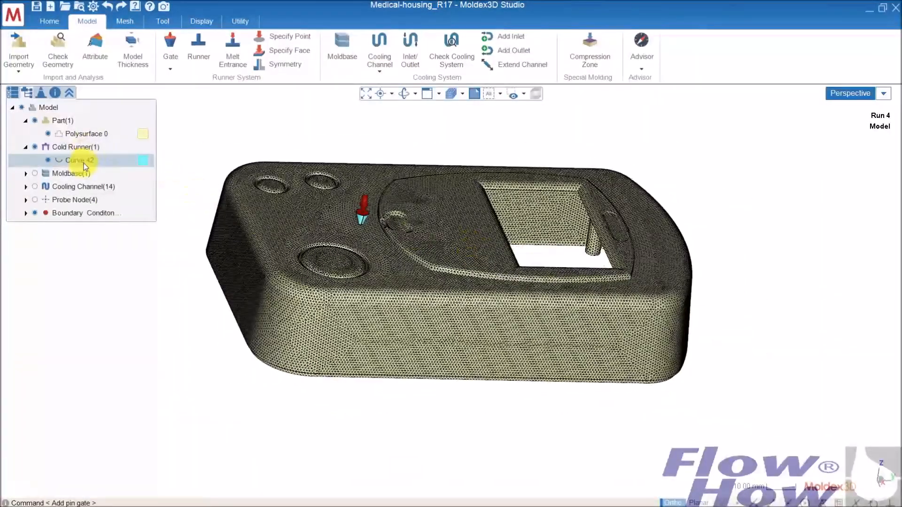
pyautogui.moveTo(364, 202); pyautogui.dragTo(286, 243, button='middle')
pyautogui.scroll(2, 277, 243)
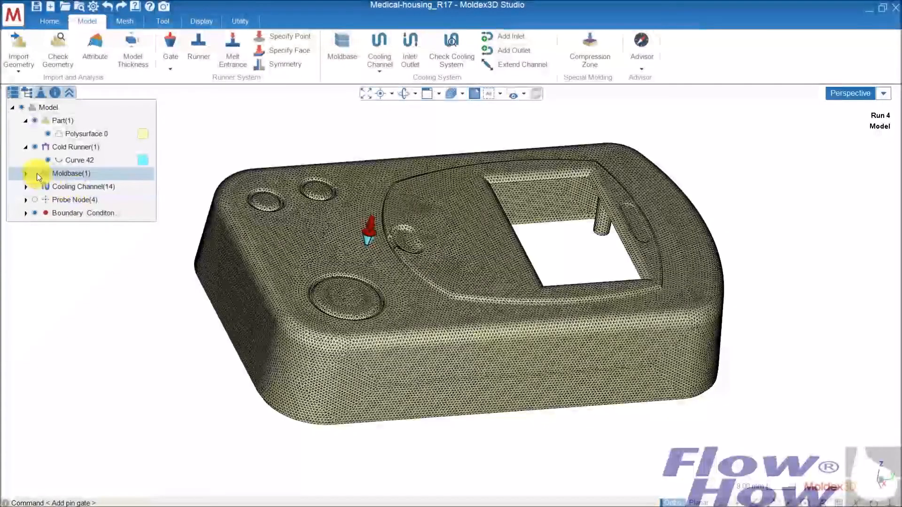
pyautogui.click(112, 146)
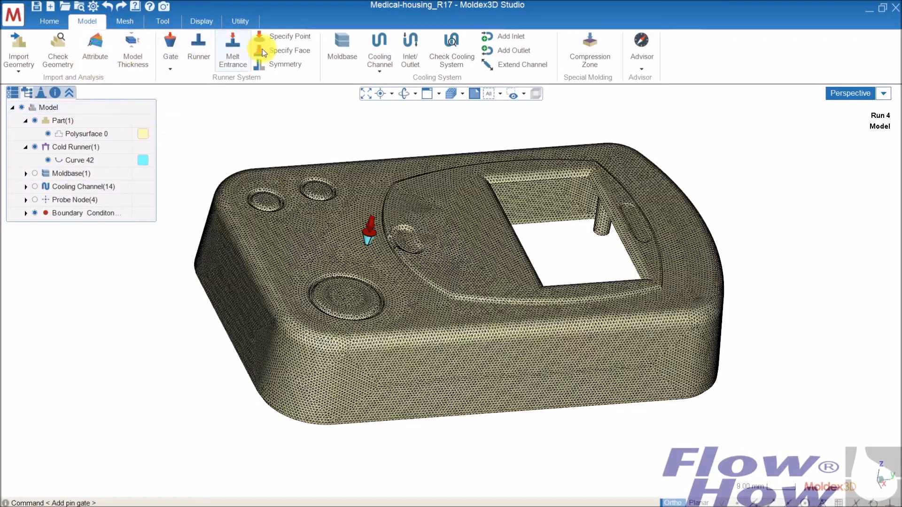
# Generate the BLM solid mesh for the part, runner, cooling channels and moldbase.
pyautogui.click(125, 21)
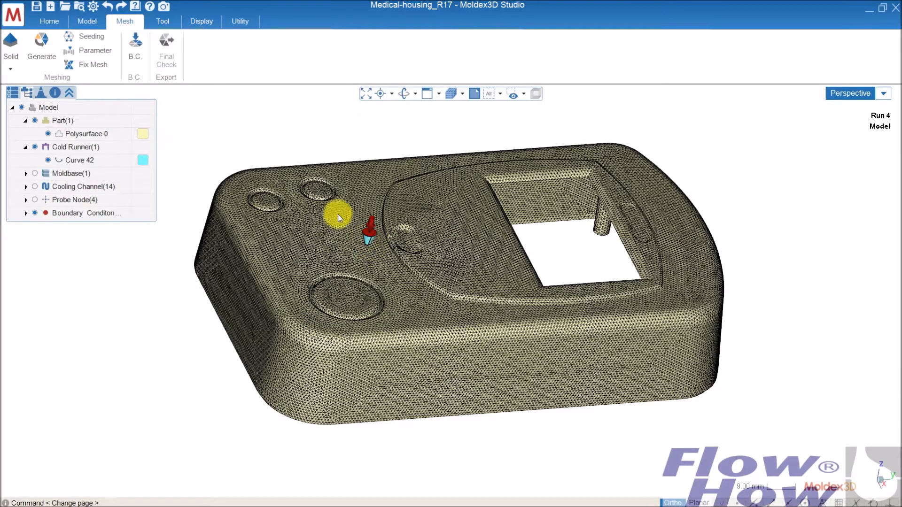
pyautogui.click(41, 45)
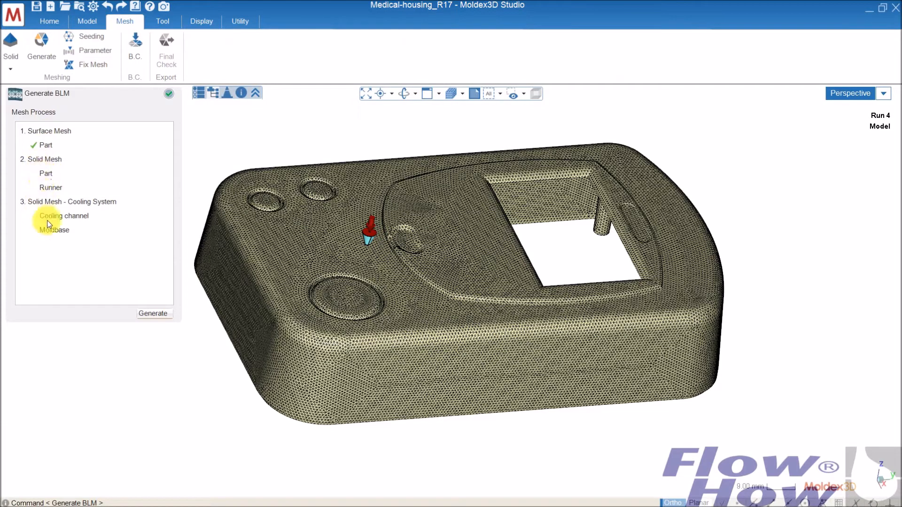
pyautogui.click(152, 313)
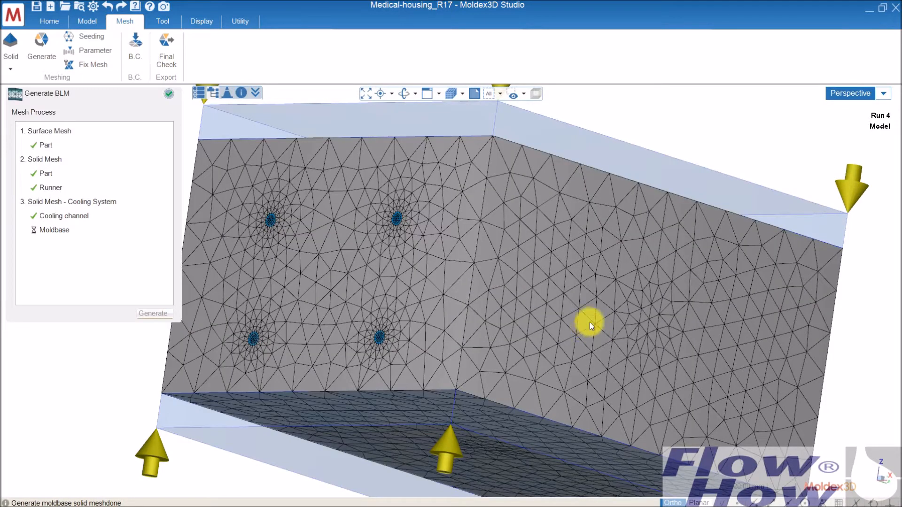
# Run the Final Check on the generated mesh to export it for analysis.
pyautogui.moveTo(483, 248); pyautogui.dragTo(514, 260, button='middle')
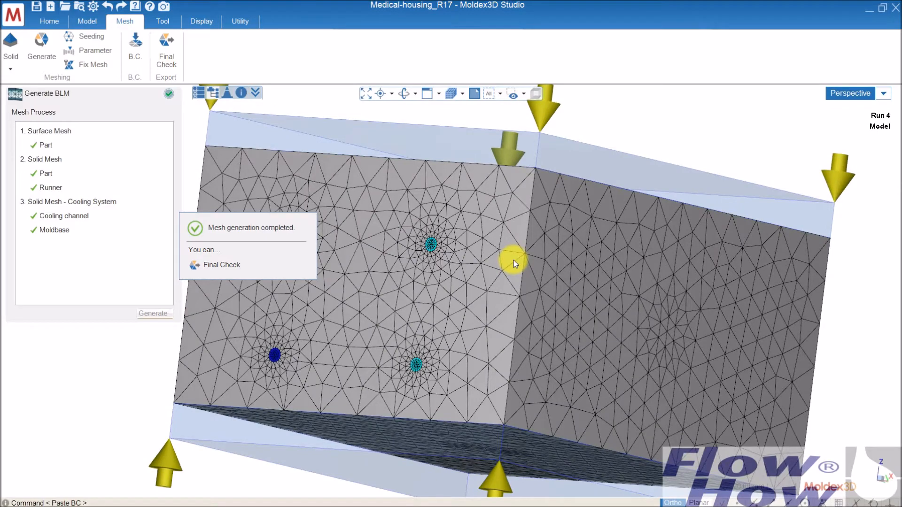
pyautogui.moveTo(488, 257); pyautogui.dragTo(753, 301, button='middle')
pyautogui.click(233, 264)
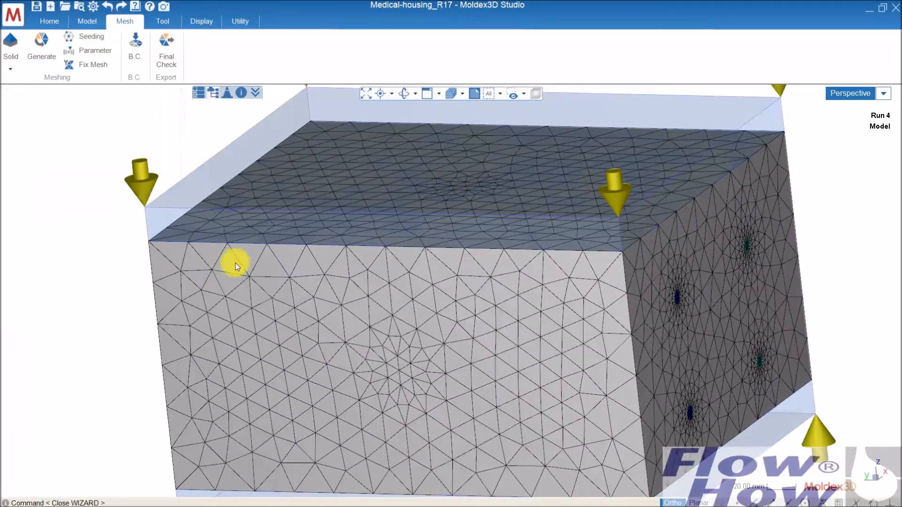
pyautogui.moveTo(454, 282); pyautogui.dragTo(444, 254, button='middle')
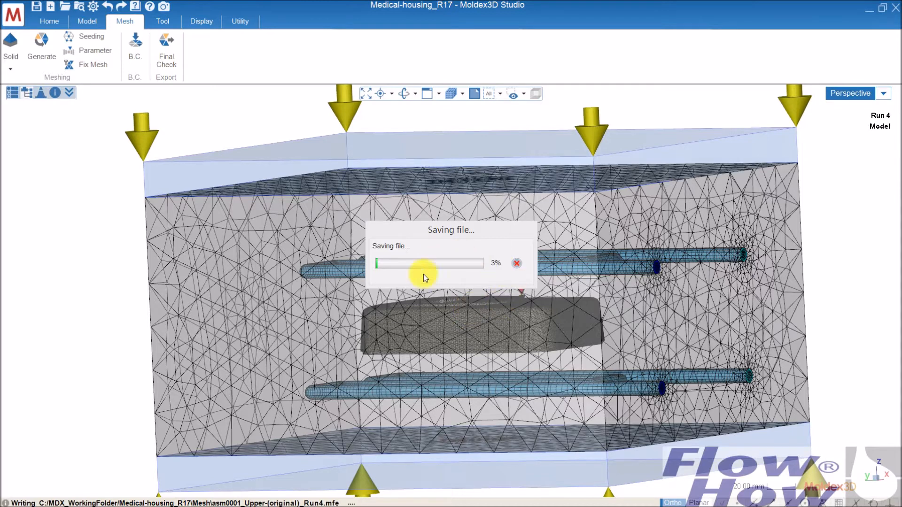
# Open the project's Mesh folder in File Explorer, look through the run mesh files and close the window.
pyautogui.click(84, 9)
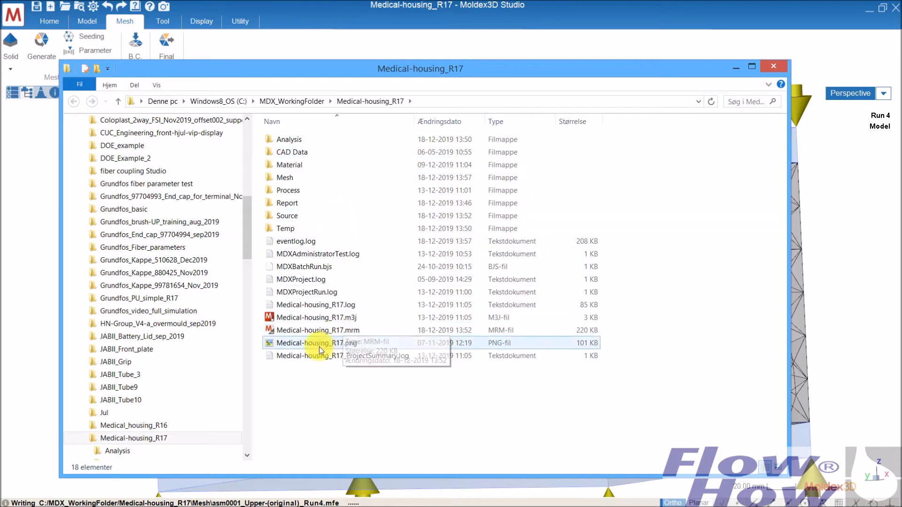
pyautogui.click(287, 179)
pyautogui.doubleClick(285, 180)
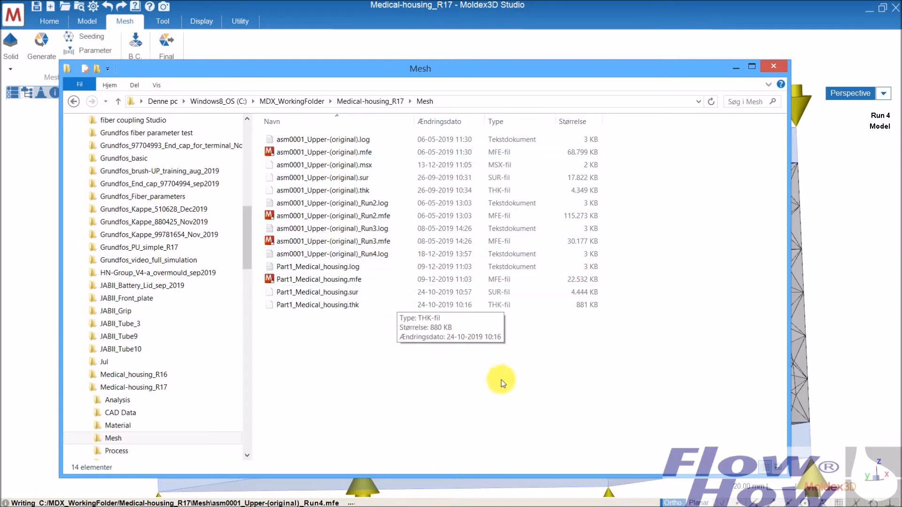
pyautogui.click(773, 66)
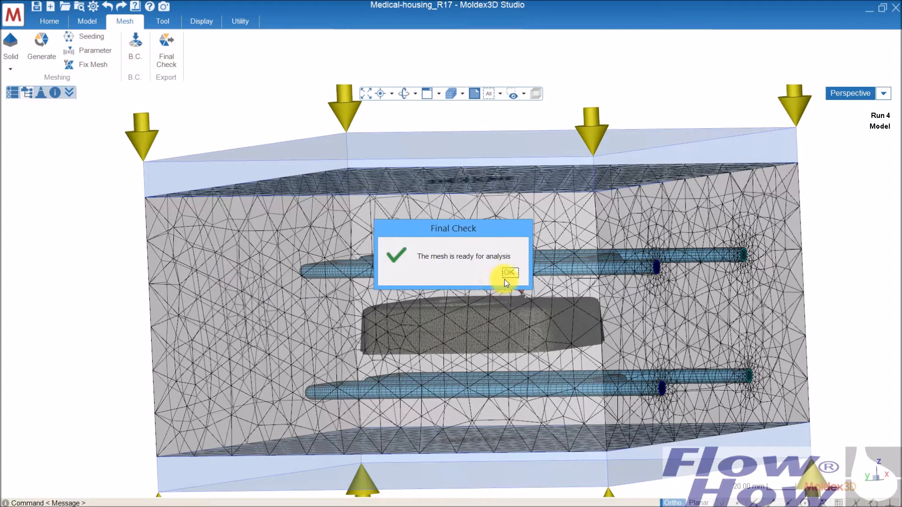
# Accept the final check, then look through the model tree and Run04's model and material entries in the project tree.
pyautogui.click(510, 272)
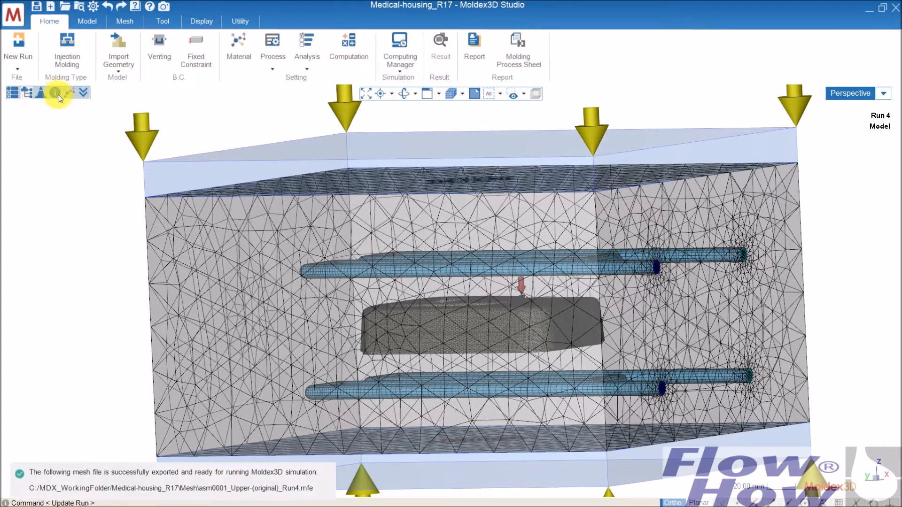
pyautogui.click(84, 93)
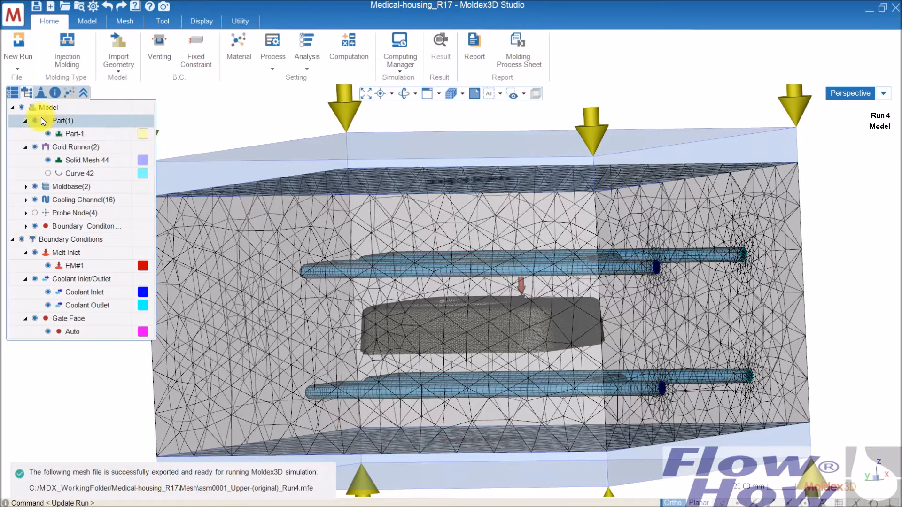
pyautogui.click(13, 94)
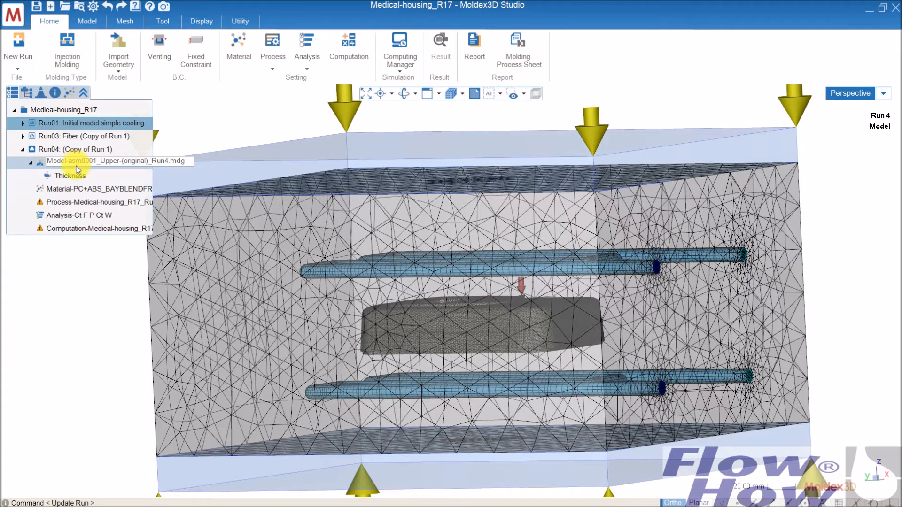
pyautogui.moveTo(67, 208)
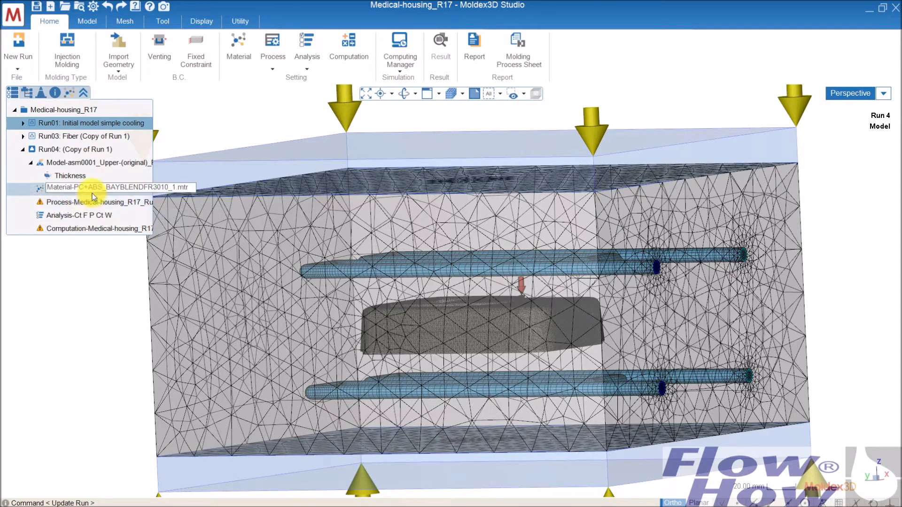
pyautogui.click(118, 187)
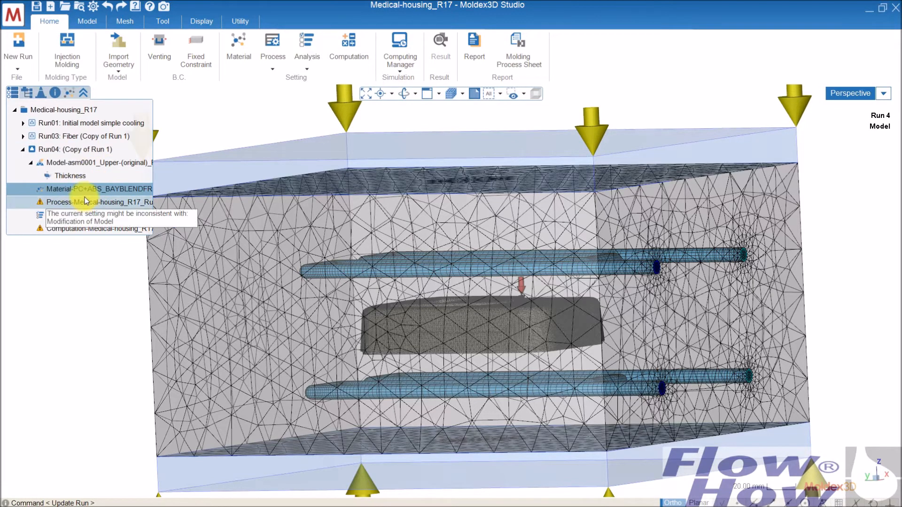
# Open Run04's process setting and create it for the new mesh file as new and based on the current setting.
pyautogui.moveTo(87, 205)
pyautogui.doubleClick(94, 202)
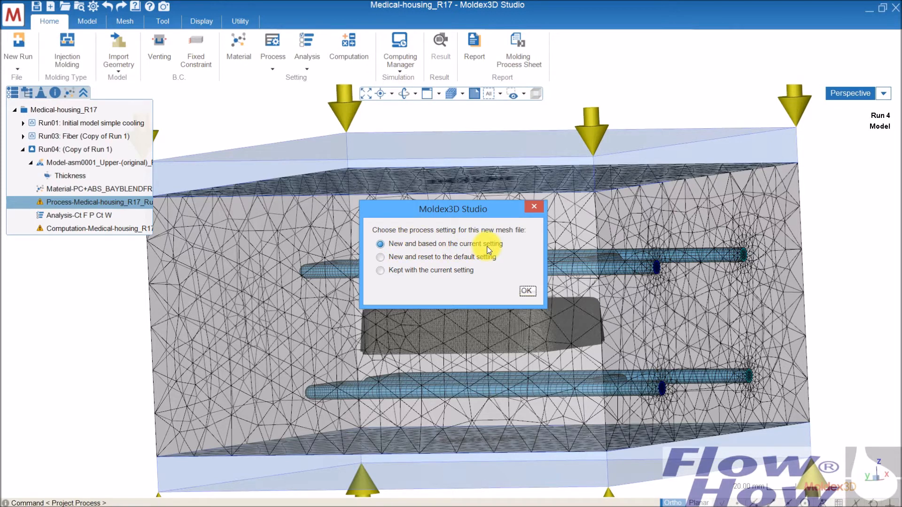
pyautogui.click(526, 291)
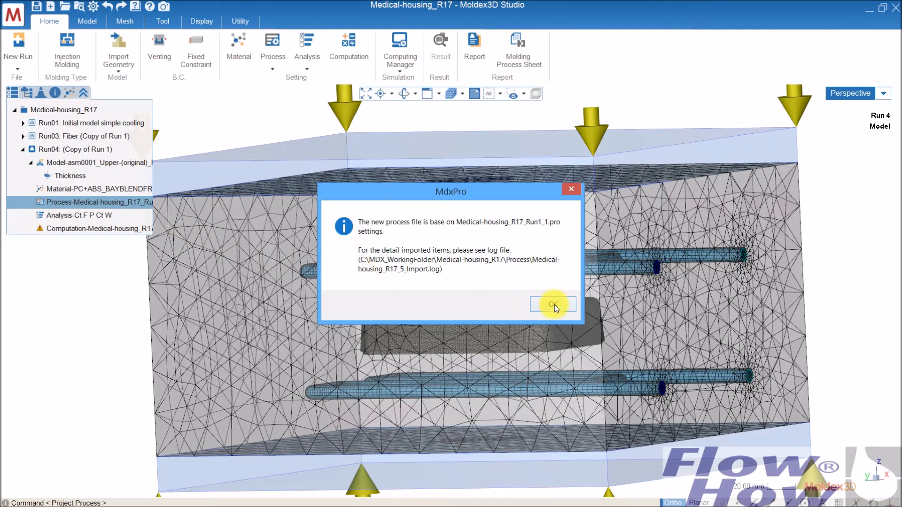
# Accept the imported process settings, go through the Process Wizard pages without changes and save the process file as Medical-housing_R17_5.
pyautogui.click(553, 304)
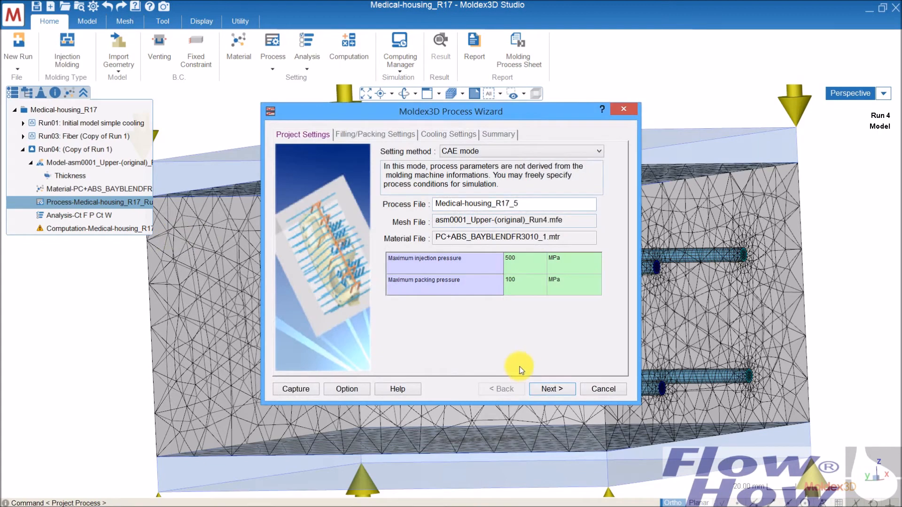
pyautogui.click(560, 389)
pyautogui.click(560, 388)
pyautogui.click(560, 388)
pyautogui.click(560, 388)
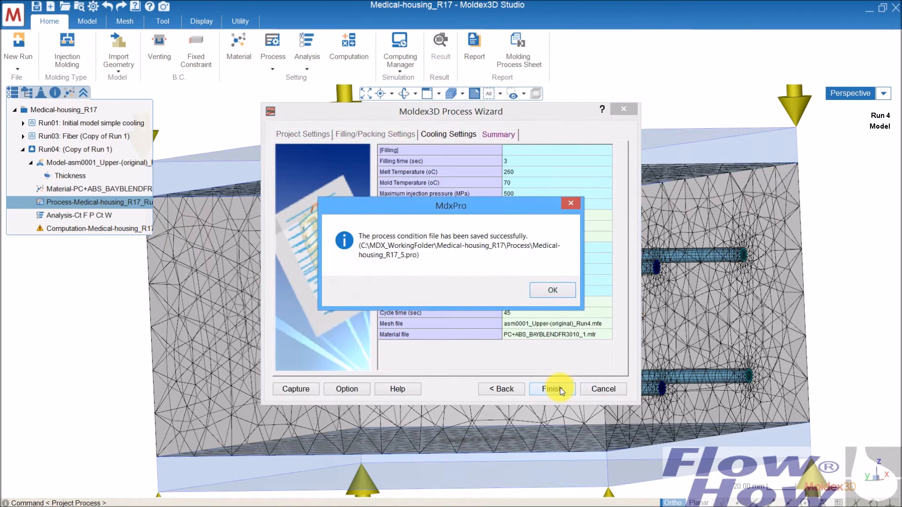
pyautogui.click(547, 291)
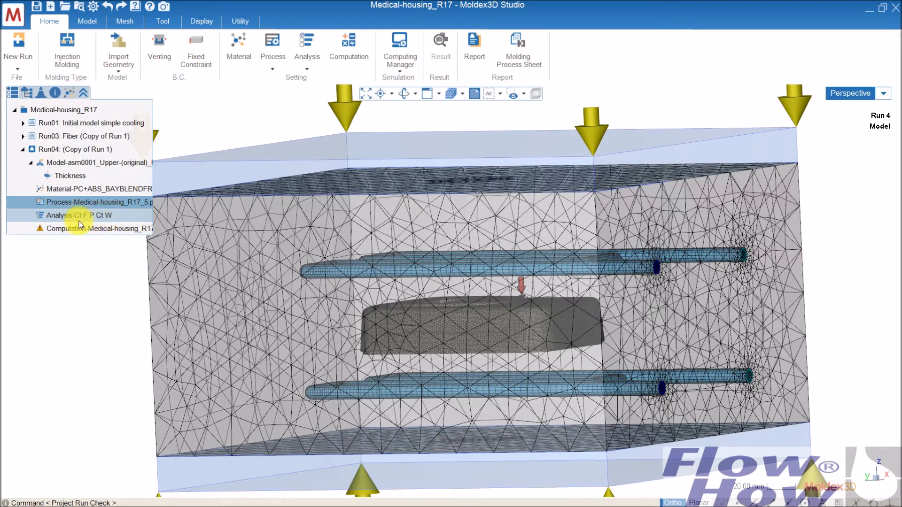
# Open Run04's computation parameters, choosing to reset only the inconsistent setting.
pyautogui.moveTo(90, 230)
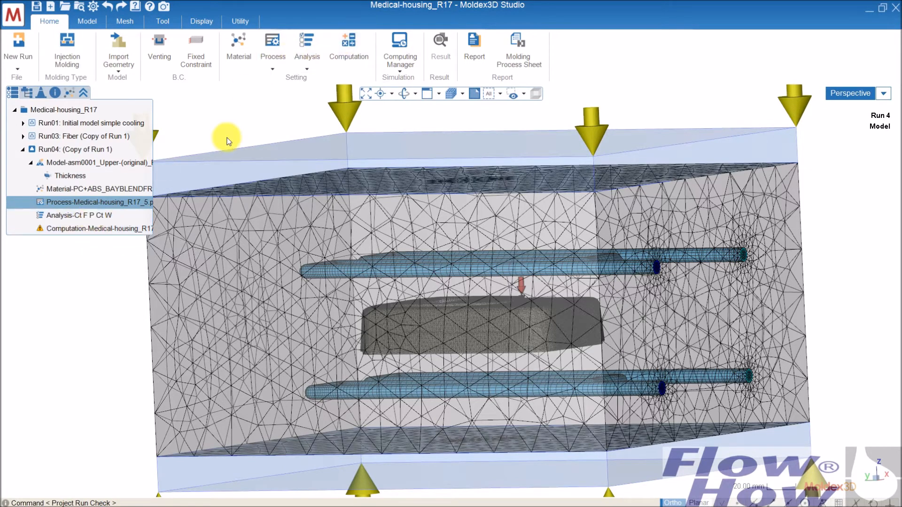
pyautogui.doubleClick(131, 224)
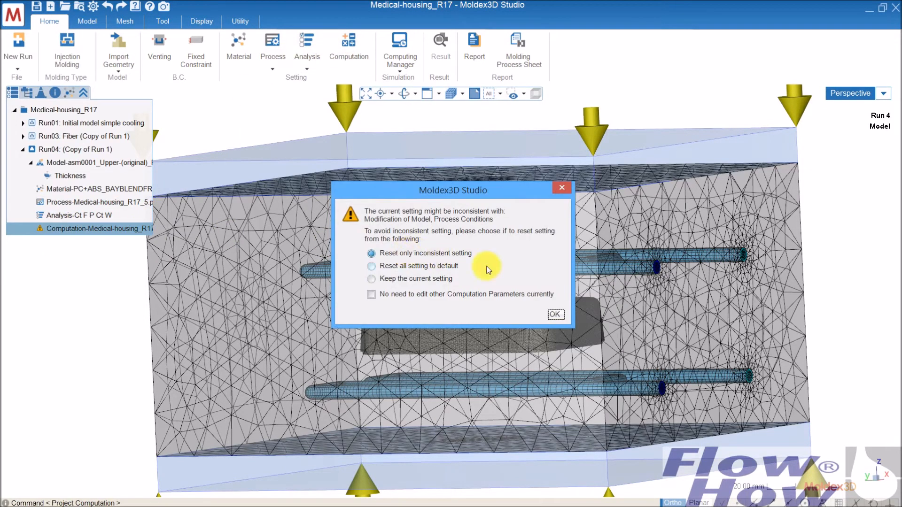
pyautogui.click(385, 253)
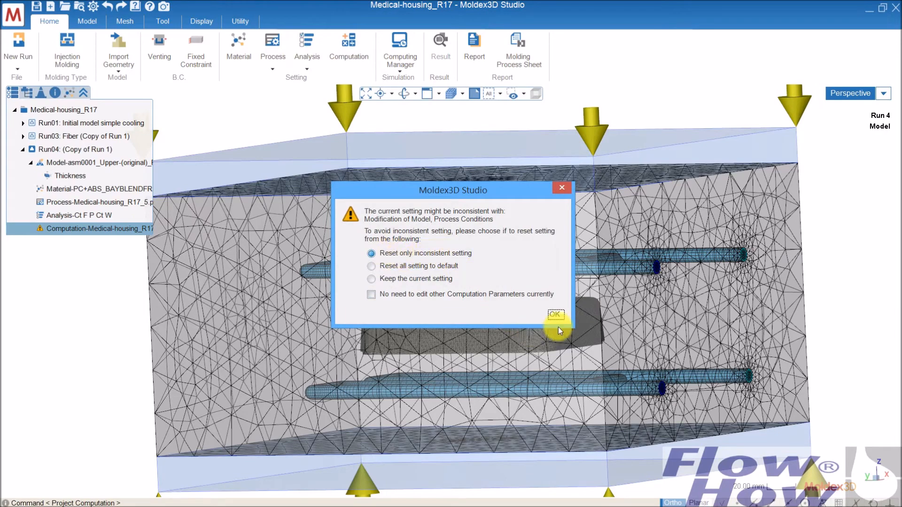
pyautogui.click(555, 314)
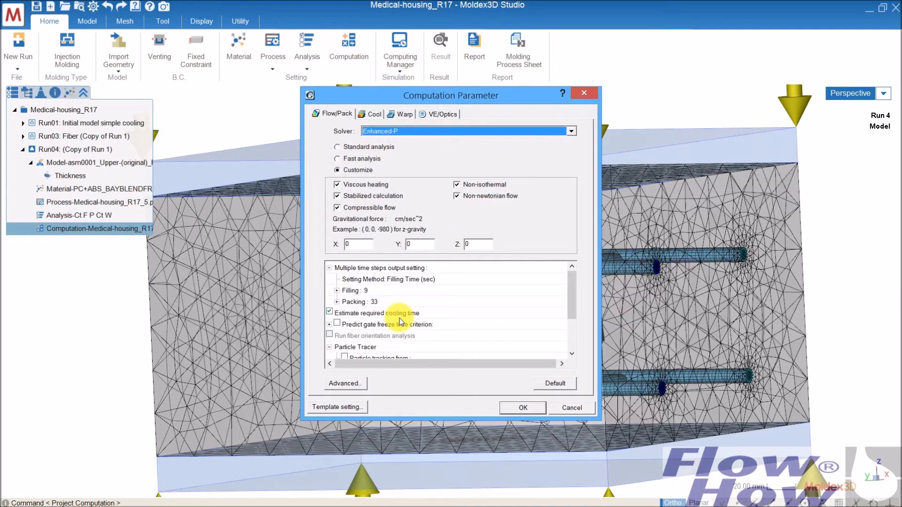
# Review the Flow/Pack, Cool and Warp computation parameters and accept them unchanged.
pyautogui.moveTo(573, 295); pyautogui.dragTo(574, 332)
pyautogui.click(371, 114)
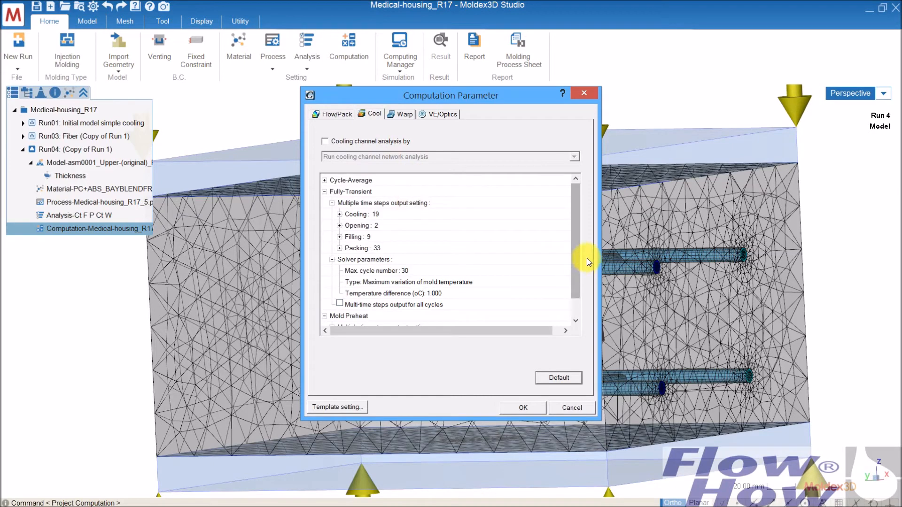
pyautogui.moveTo(577, 226)
pyautogui.mouseDown()
pyautogui.moveTo(577, 253)
pyautogui.moveTo(578, 209)
pyautogui.mouseUp()
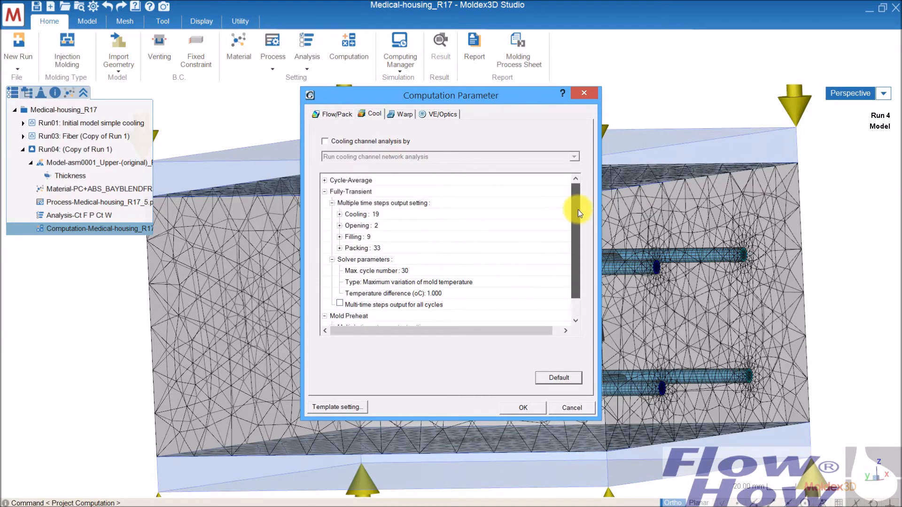
pyautogui.click(405, 113)
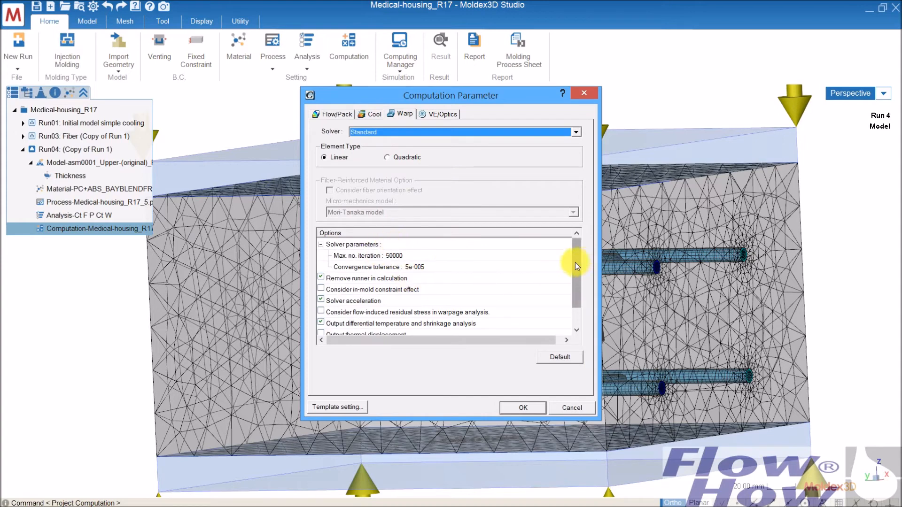
pyautogui.moveTo(575, 262); pyautogui.dragTo(574, 294)
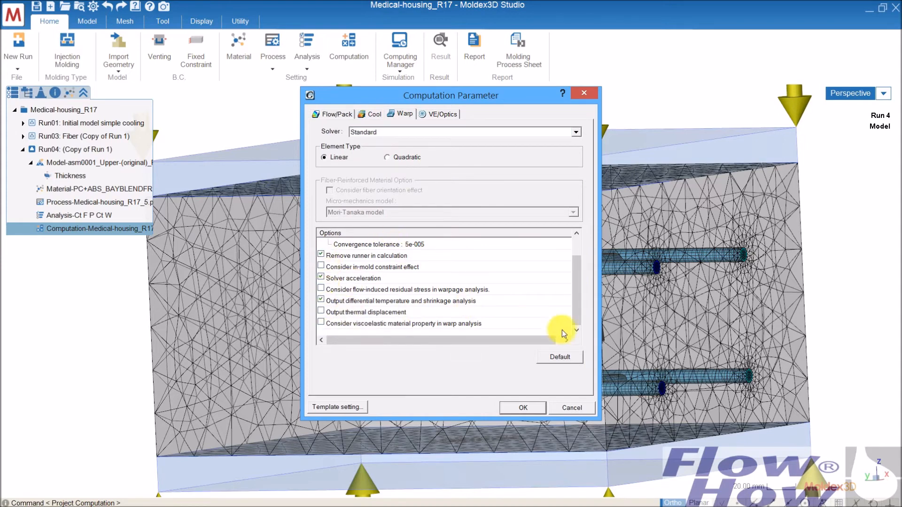
pyautogui.click(517, 408)
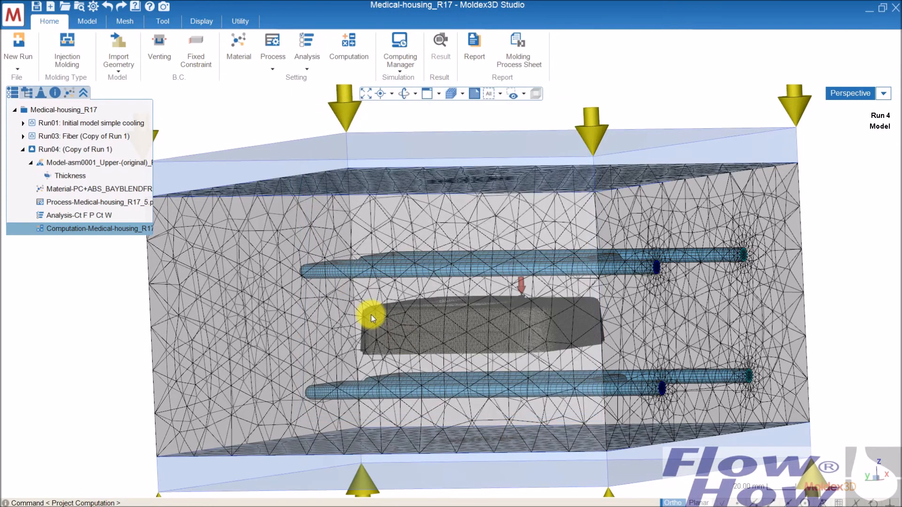
# Open the Computing Manager, check the task number of the Medical-housing_R17 Run 04 job and select that job.
pyautogui.click(395, 39)
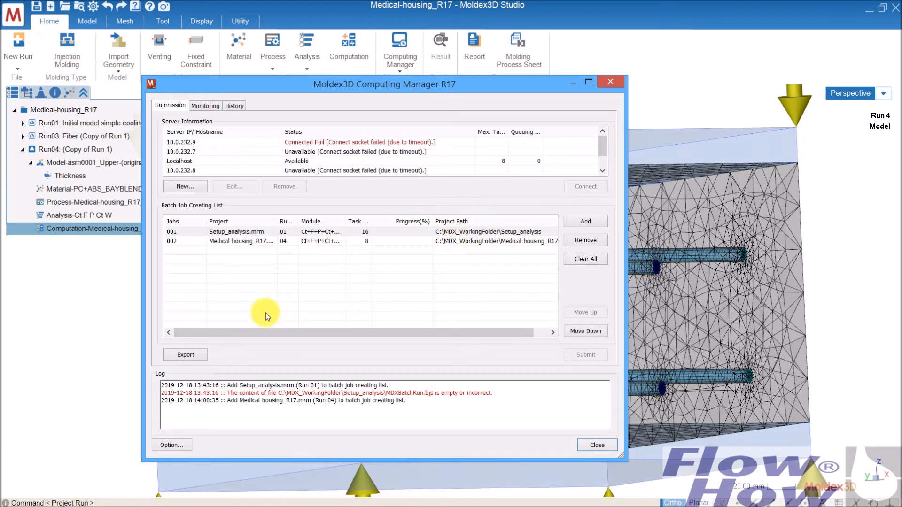
pyautogui.doubleClick(363, 242)
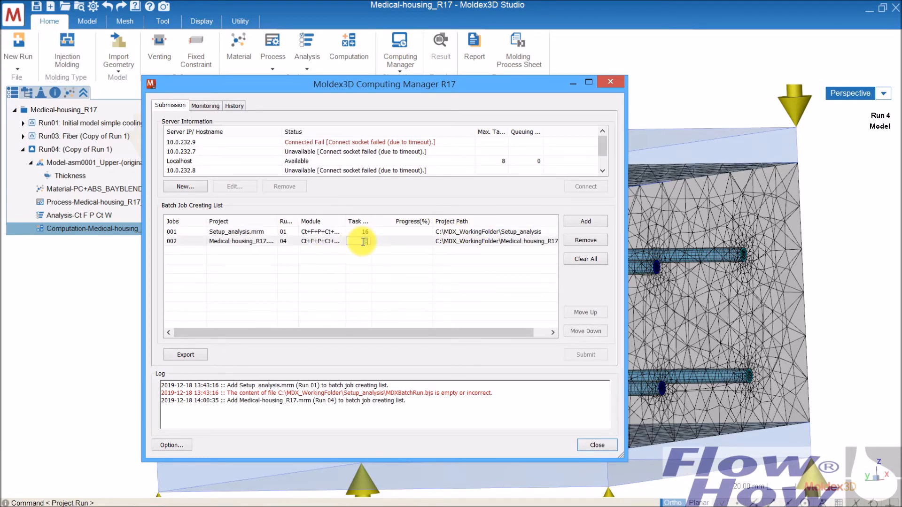
pyautogui.click(329, 256)
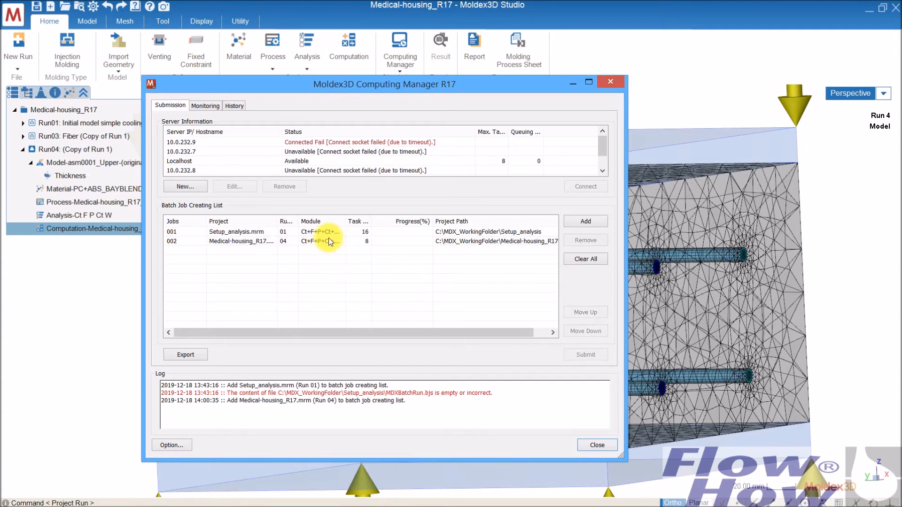
pyautogui.click(330, 242)
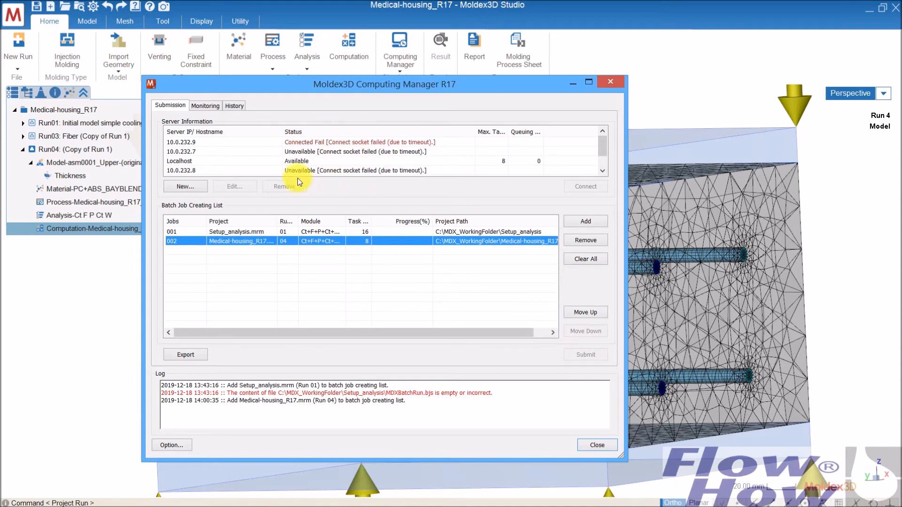
# Connect the Computing Manager to the Localhost server and close it without submitting the jobs.
pyautogui.click(191, 162)
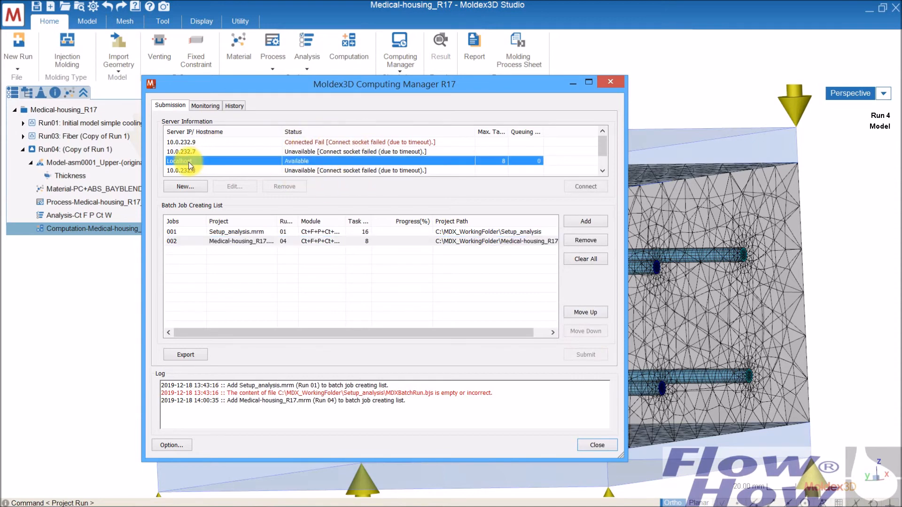
pyautogui.click(588, 187)
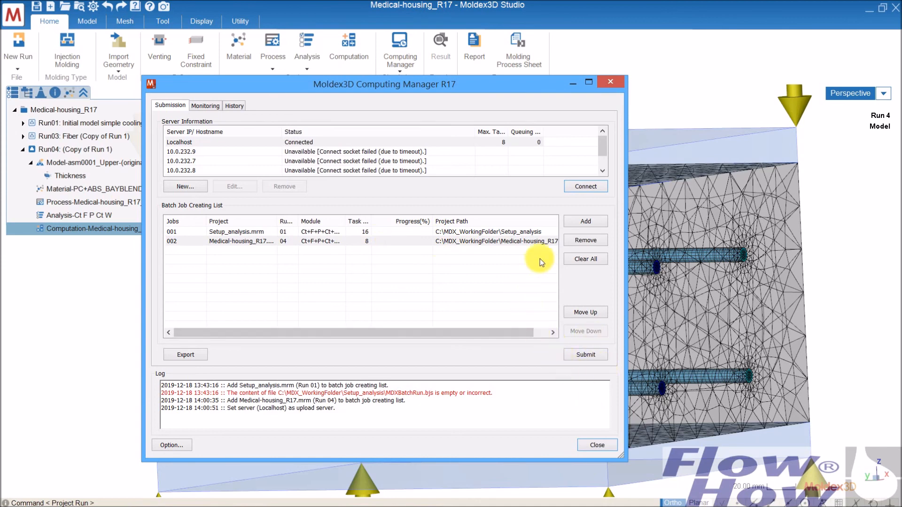
pyautogui.click(608, 81)
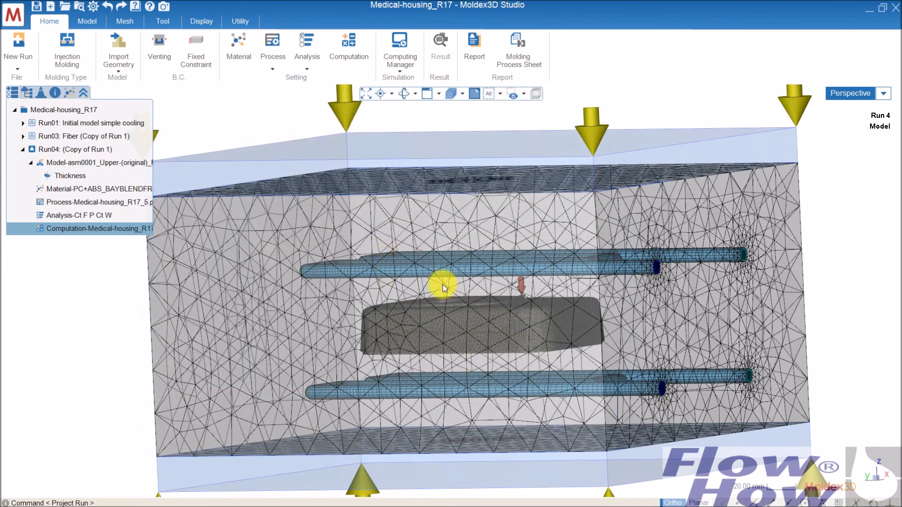